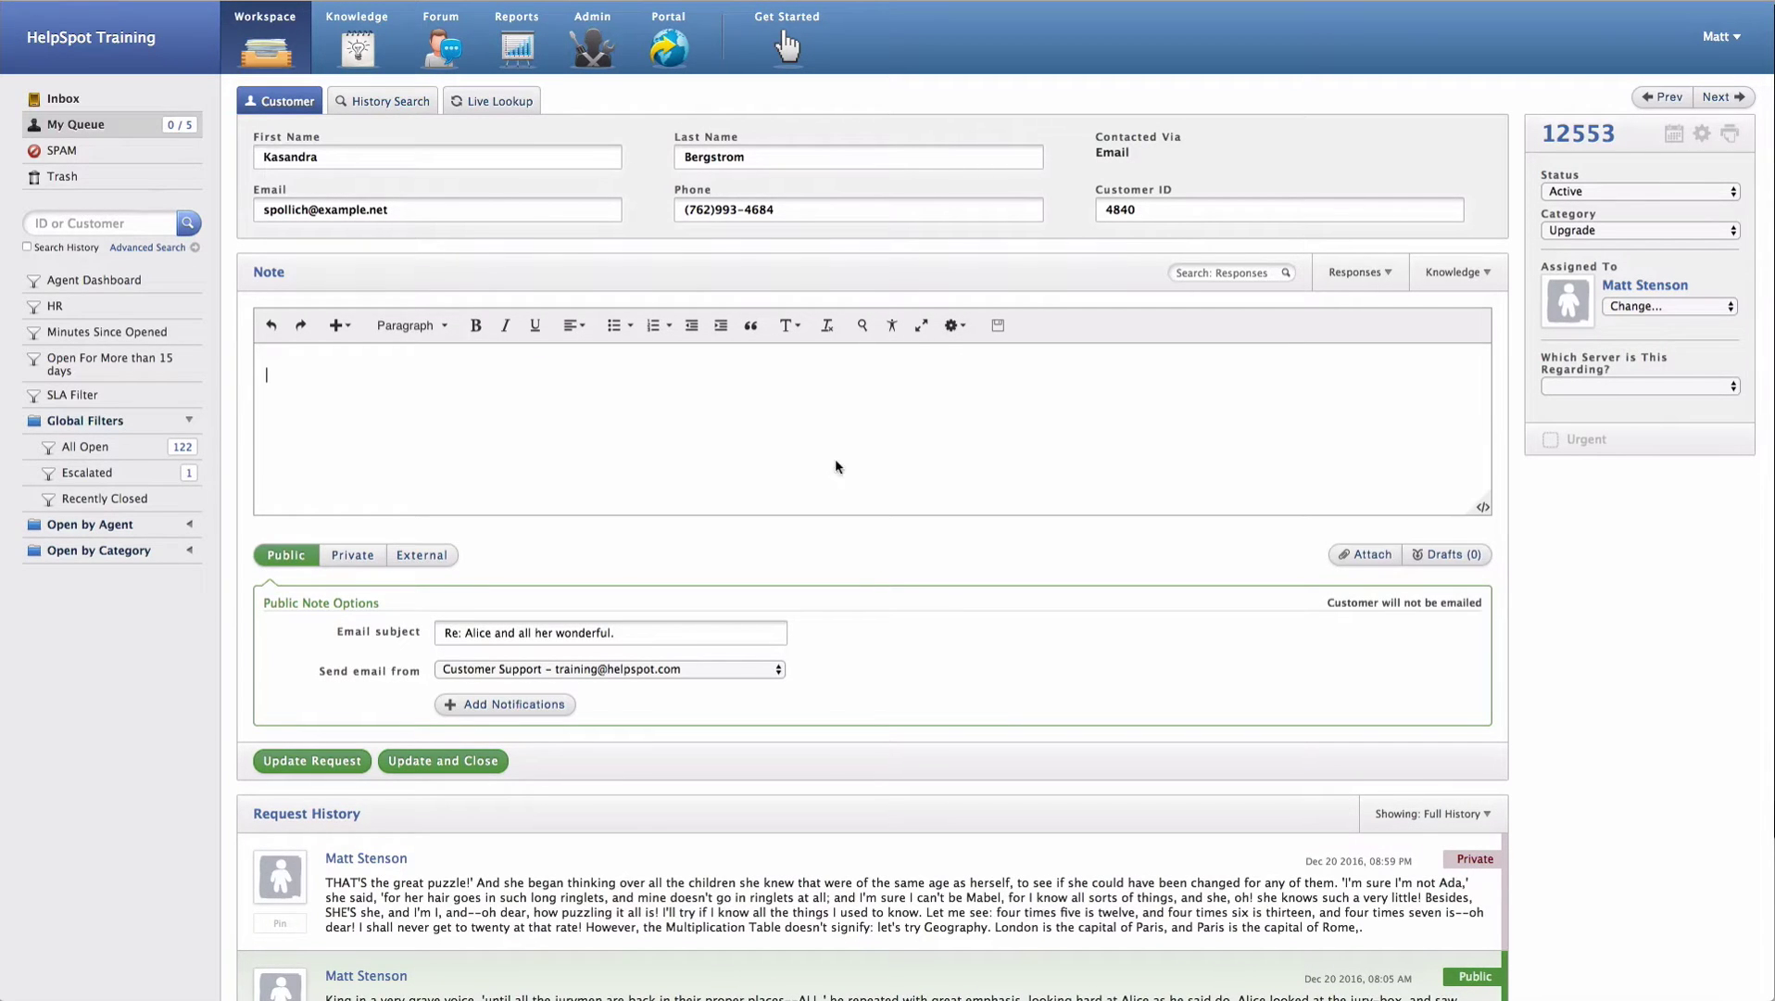
Go to Admin > Categories and scroll to the empty Add a Category form below the eleven categories.
{"action": "left_click", "coordinate": [1620, 237]}
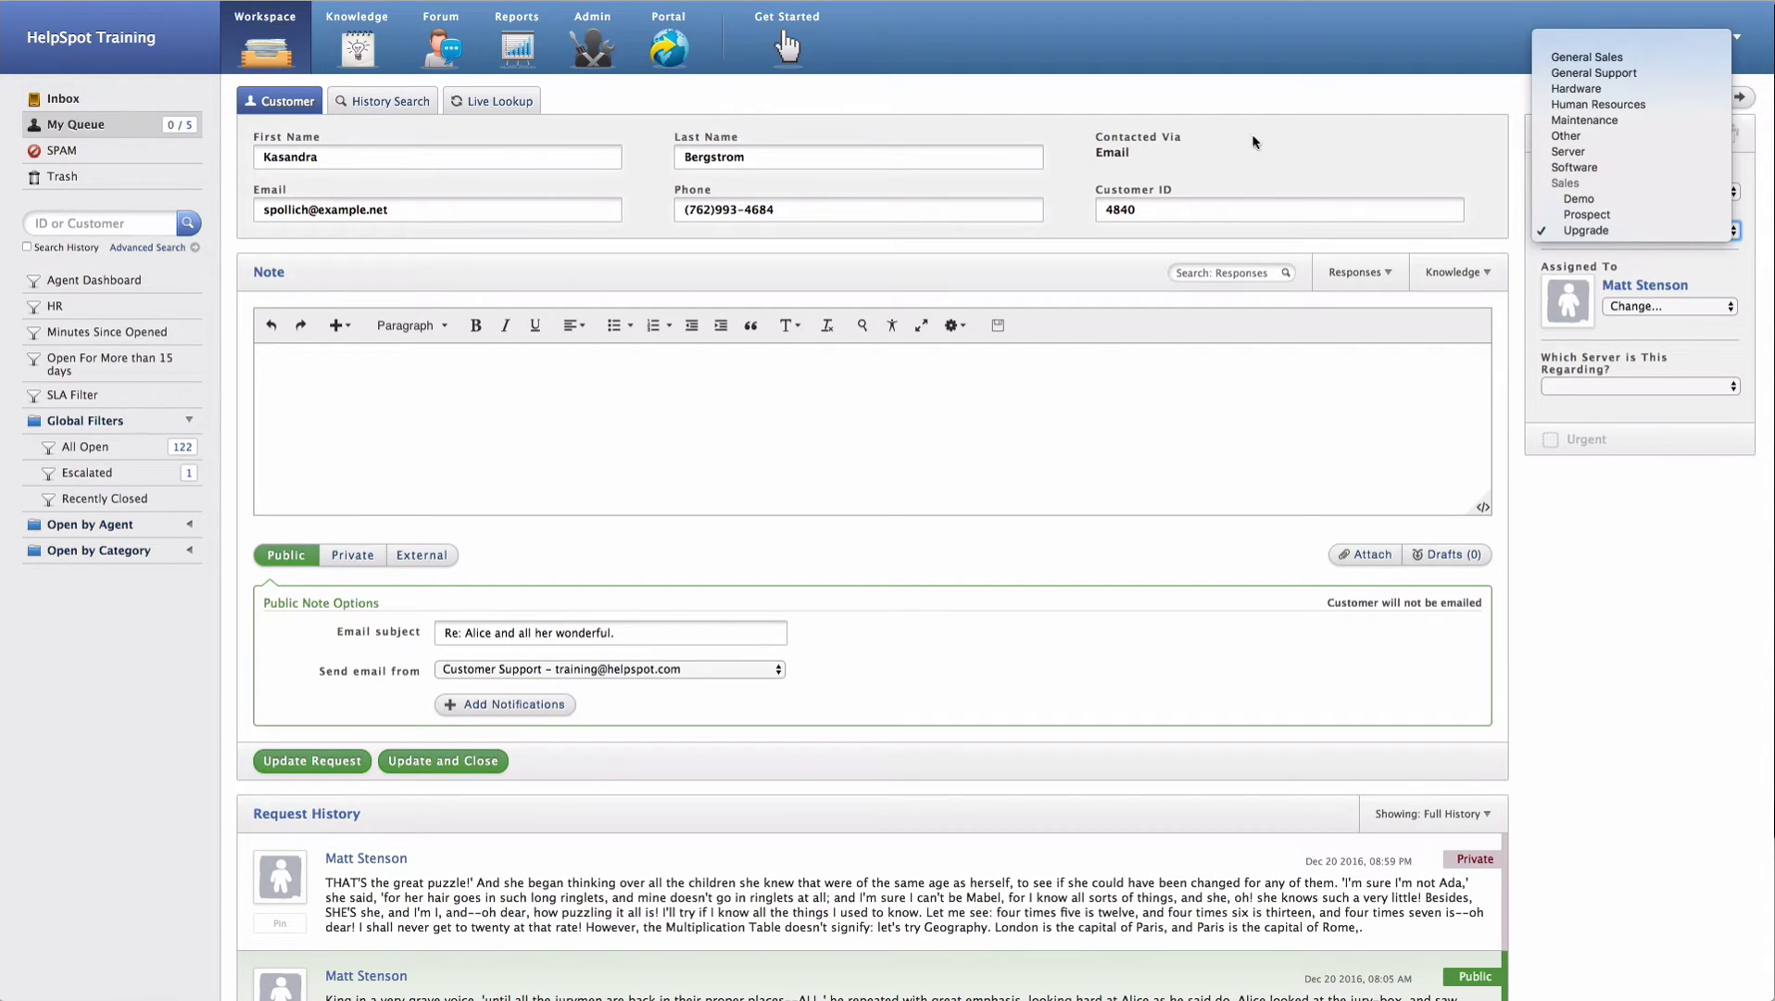
{"action": "left_click", "coordinate": [597, 56]}
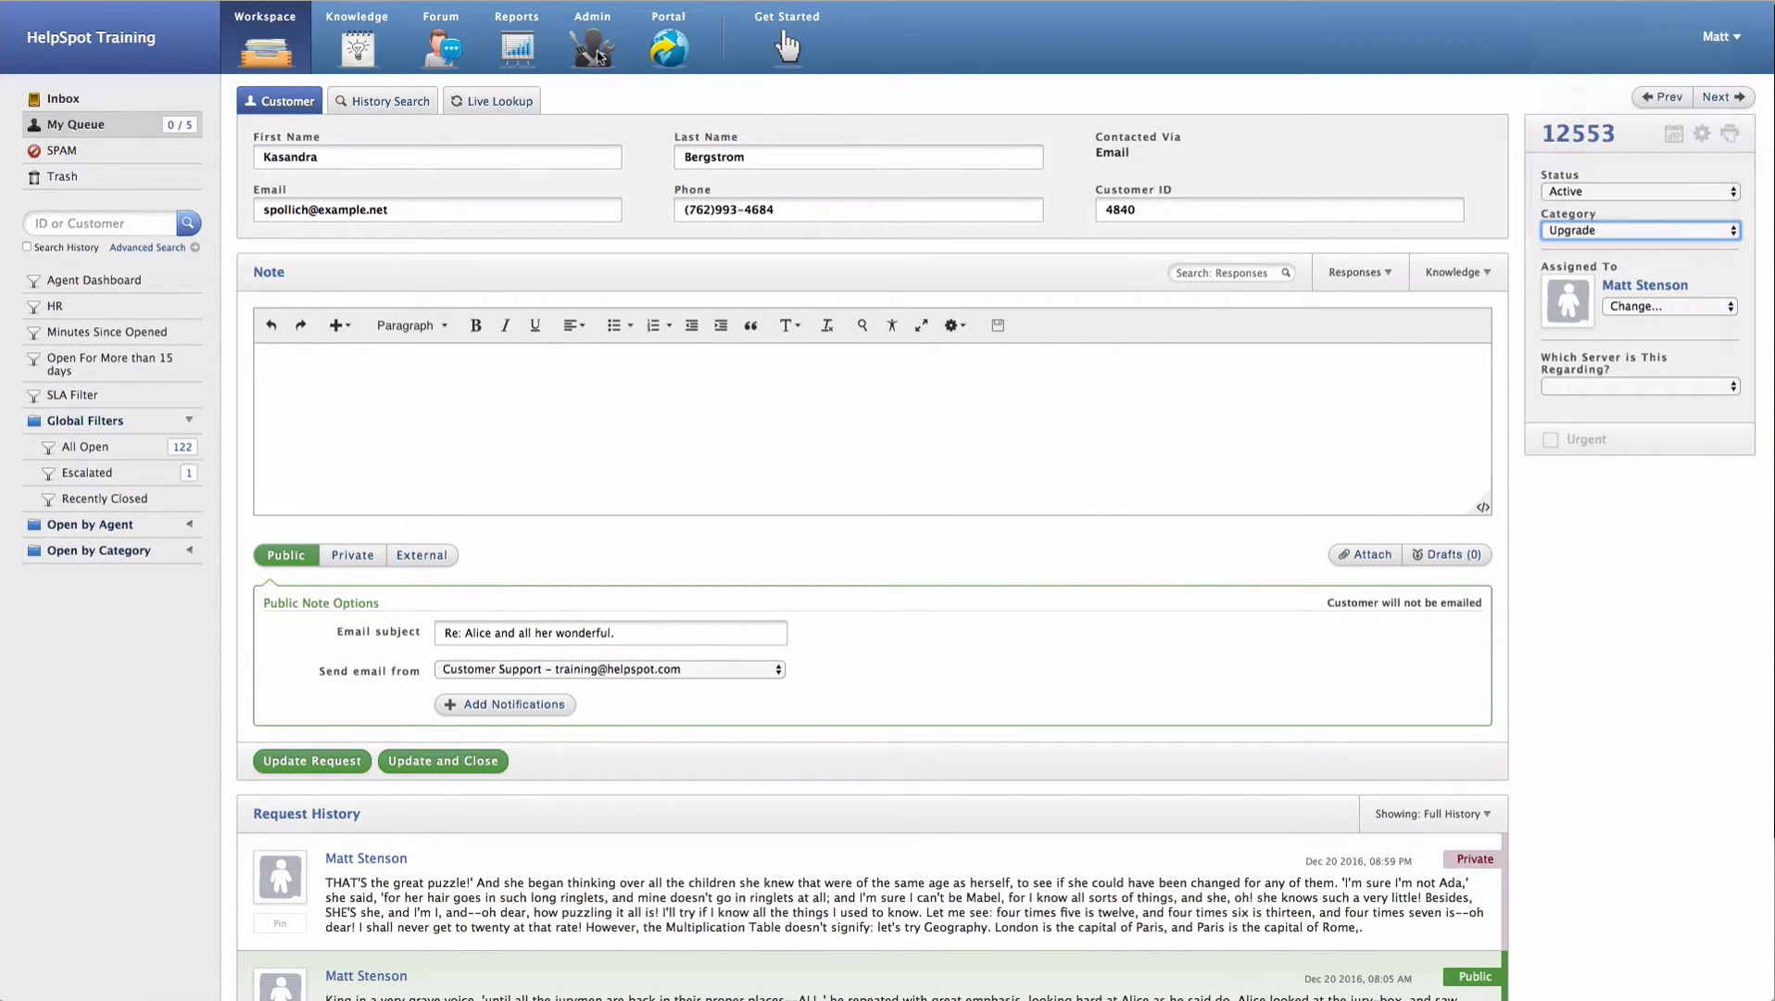
{"action": "left_click", "coordinate": [598, 55]}
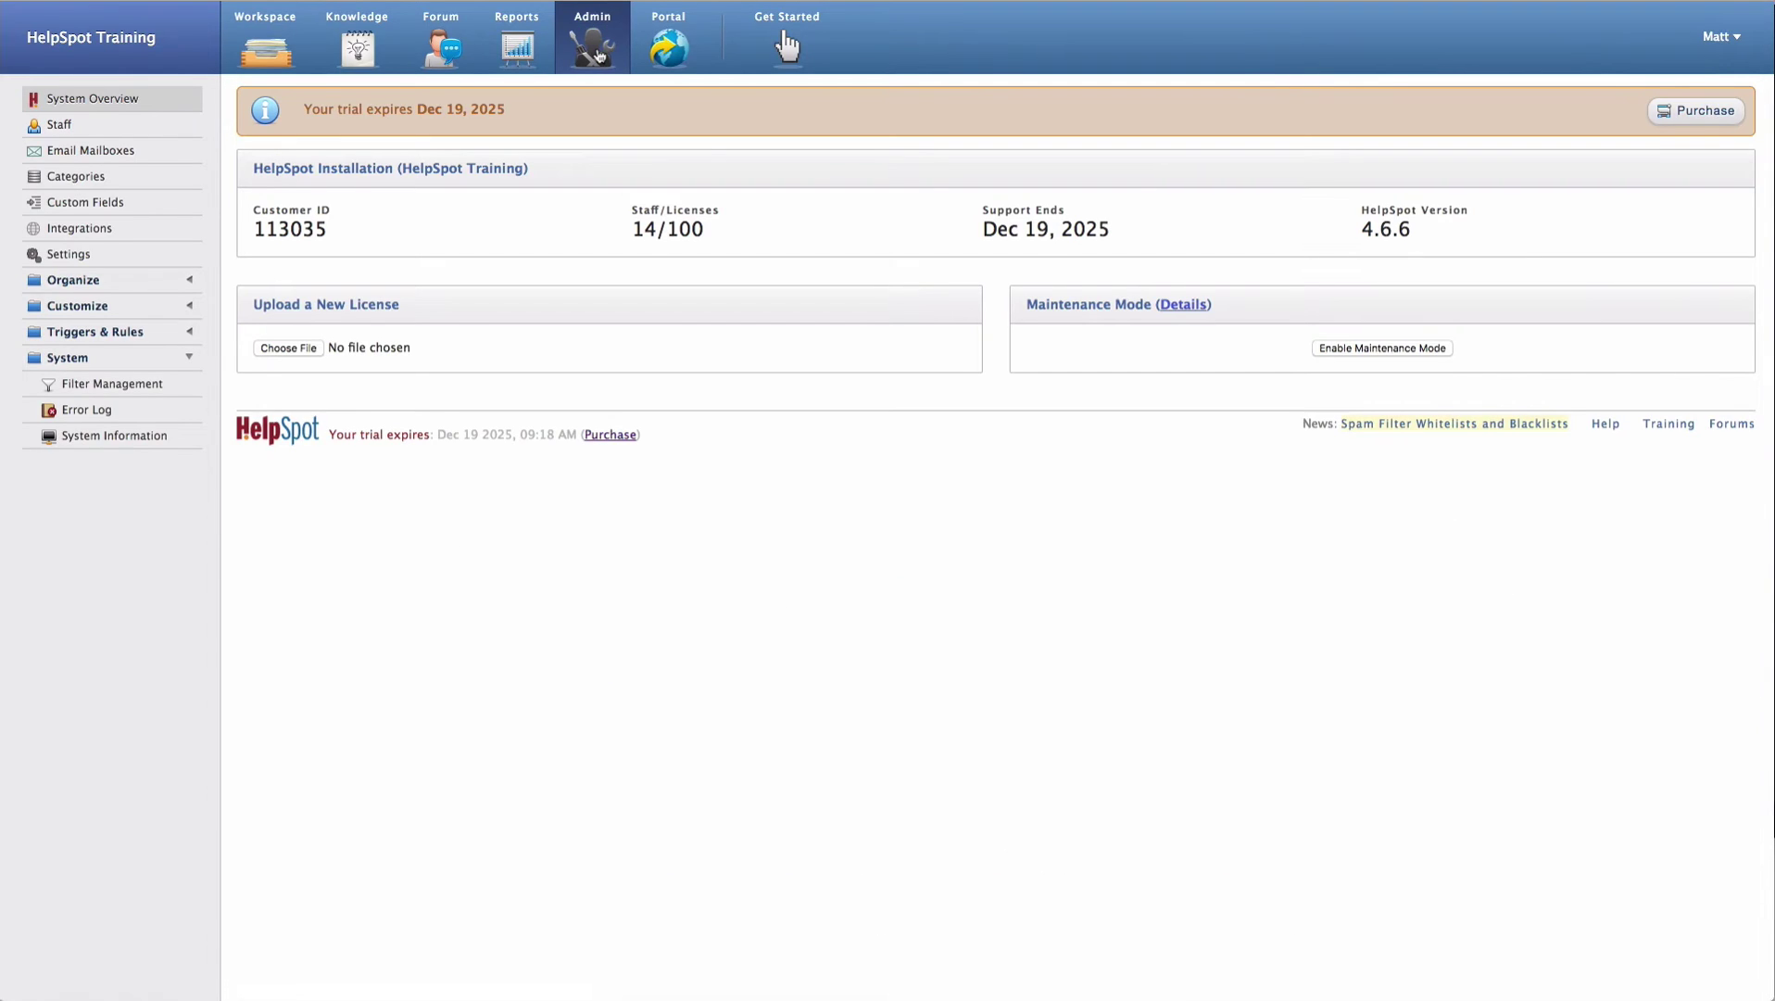
{"action": "left_click", "coordinate": [66, 181]}
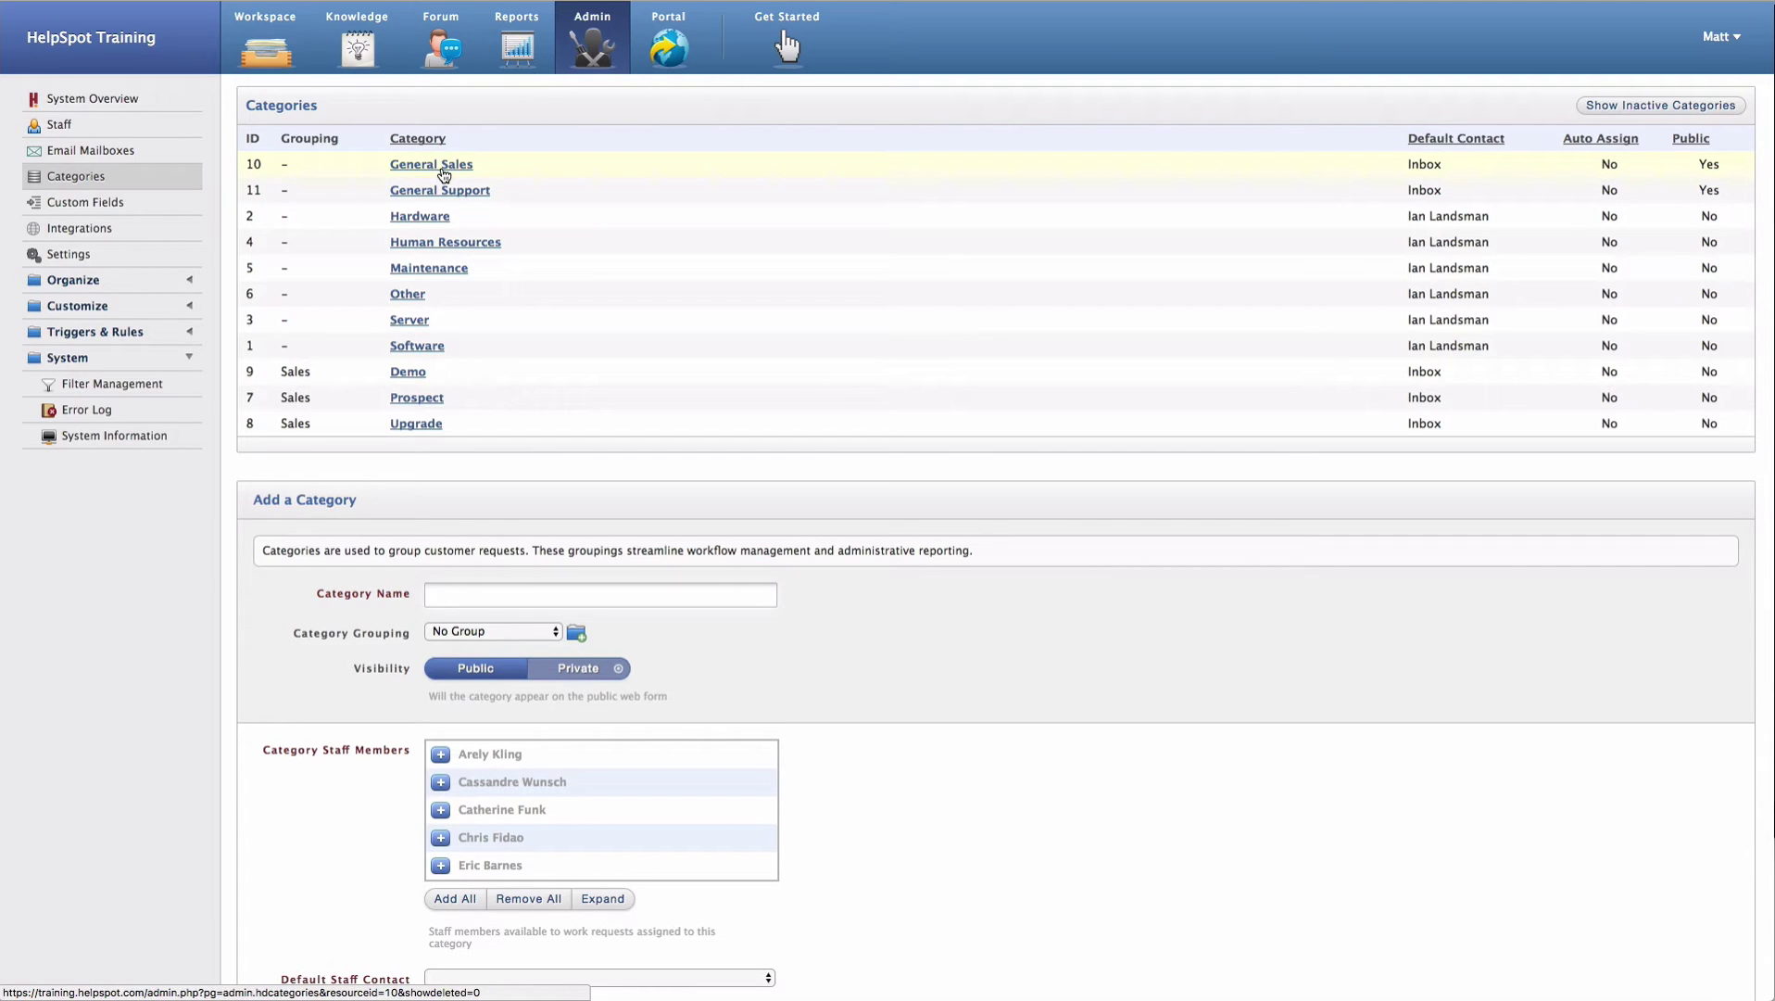
{"action": "scroll", "coordinate": [603, 463], "scroll_direction": "down", "scroll_amount": 5}
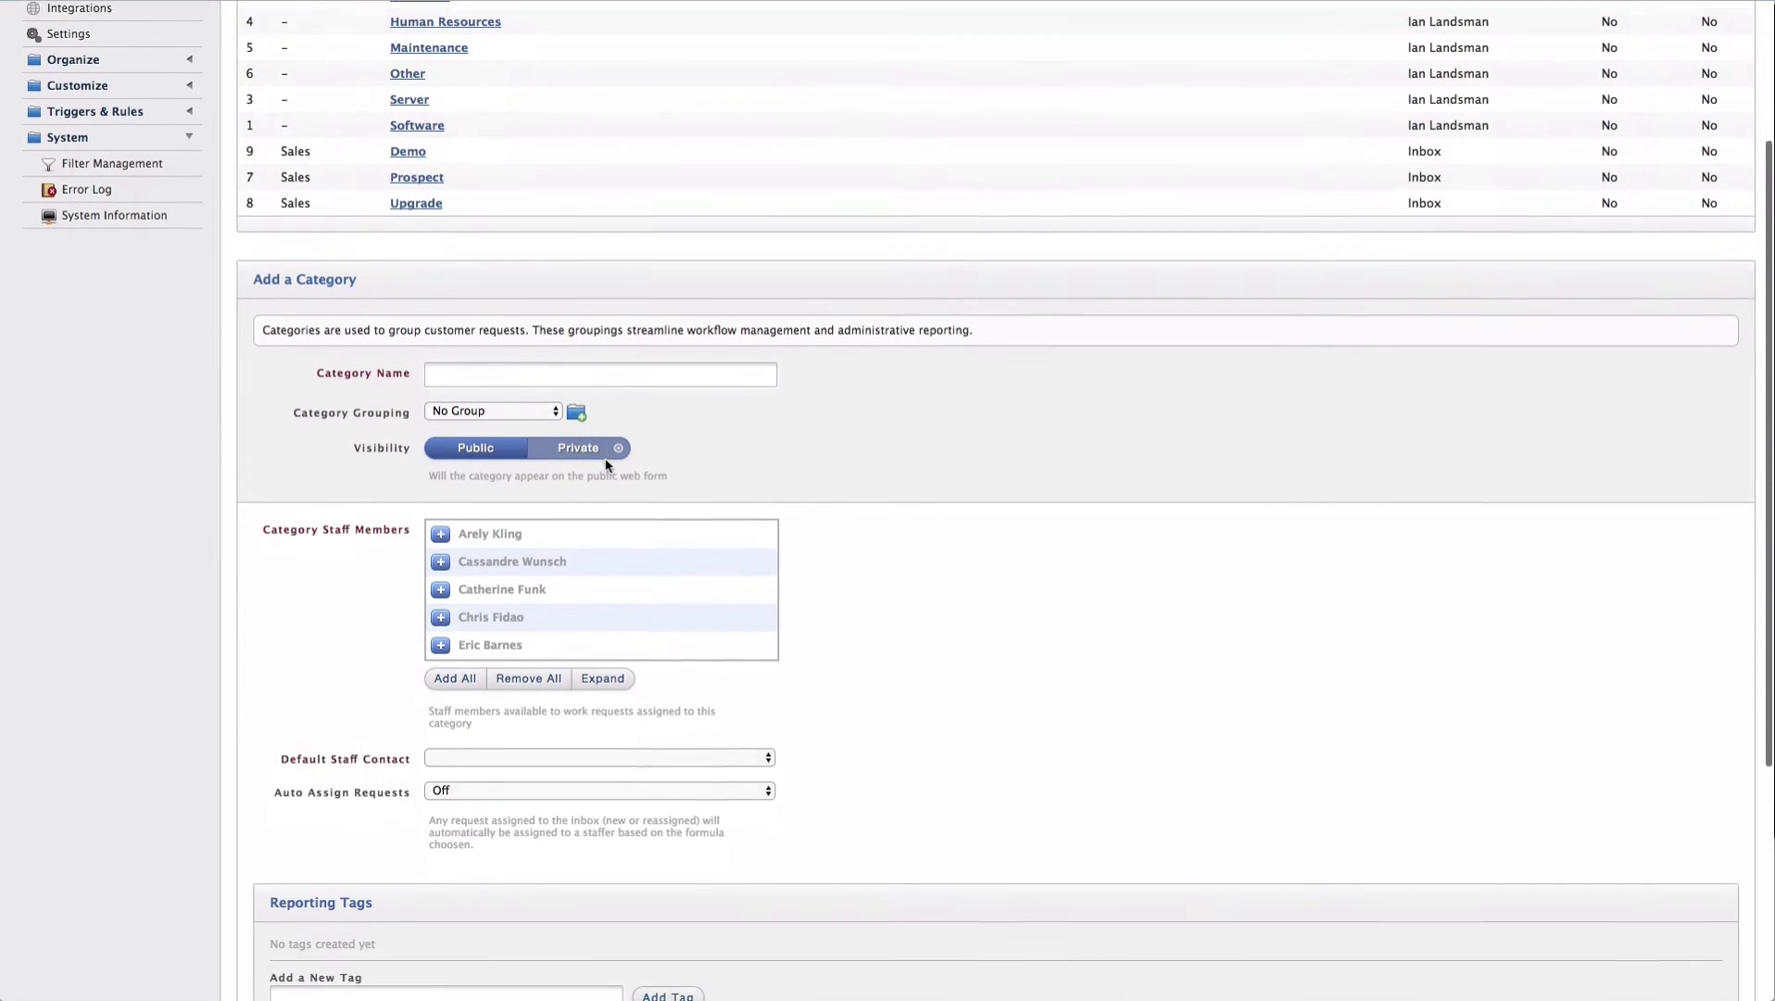
{"action": "scroll", "coordinate": [729, 546], "scroll_direction": "down", "scroll_amount": 3}
{"action": "scroll", "coordinate": [893, 494], "scroll_direction": "down", "scroll_amount": 1}
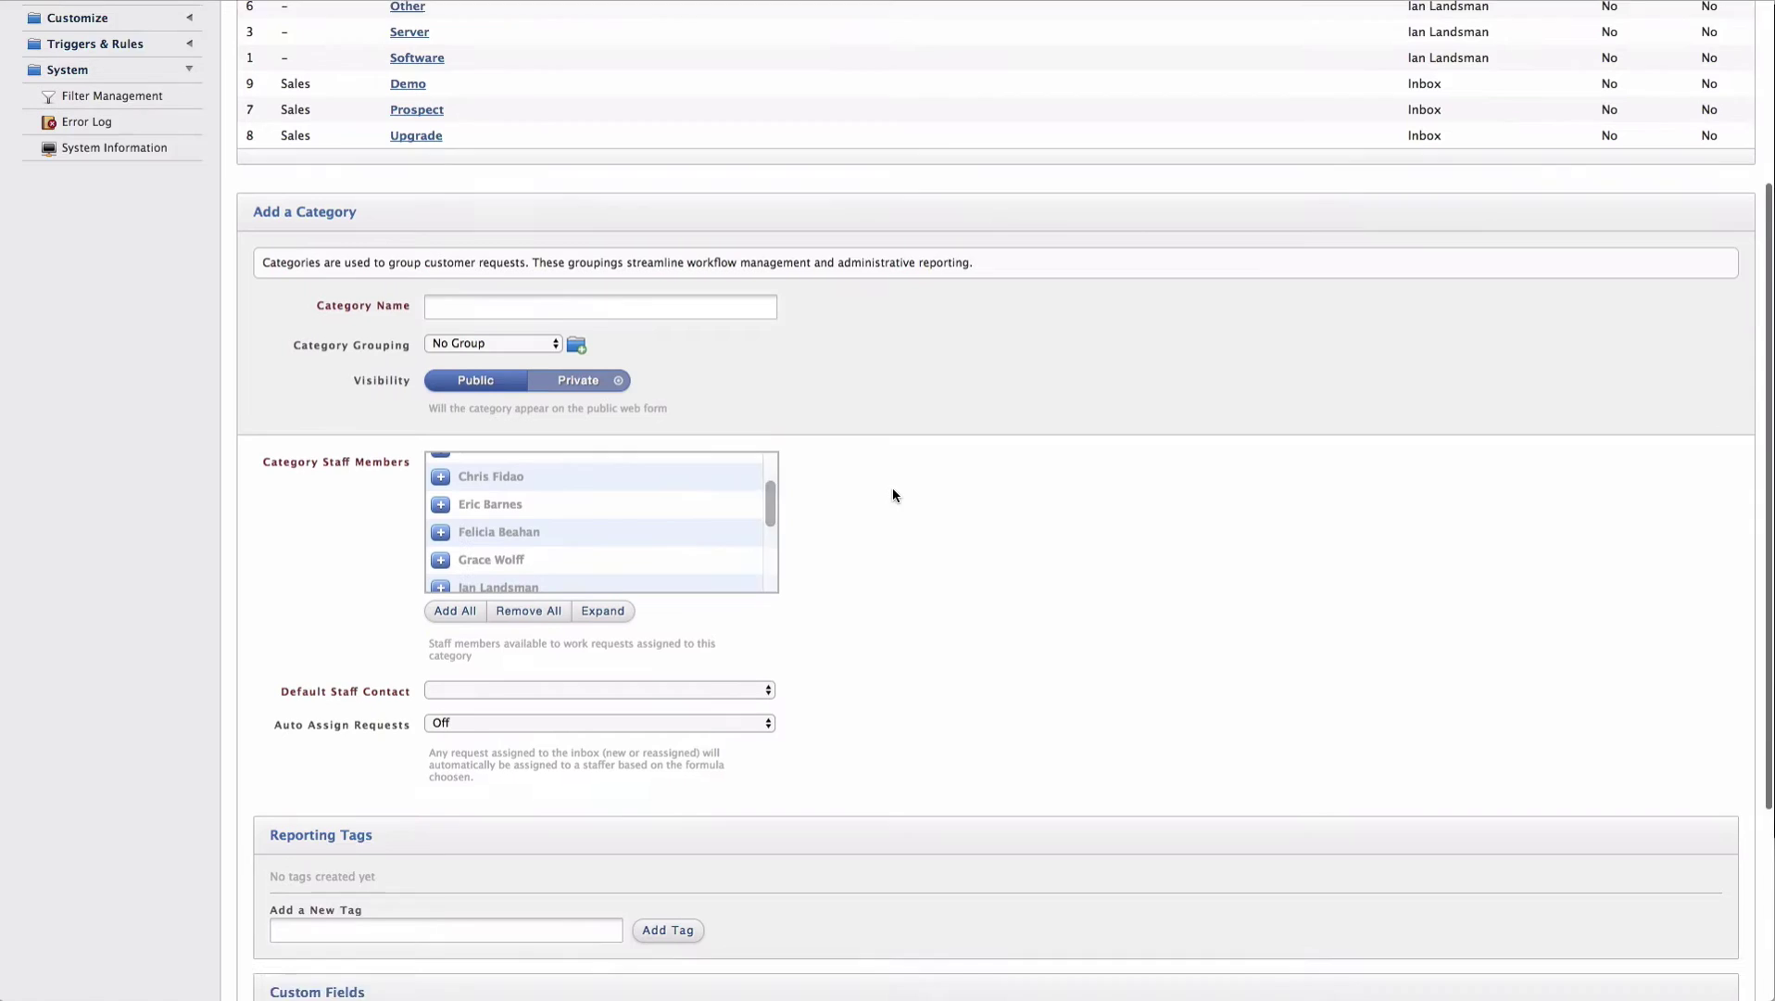
{"action": "scroll", "coordinate": [765, 491], "scroll_direction": "up", "scroll_amount": 3}
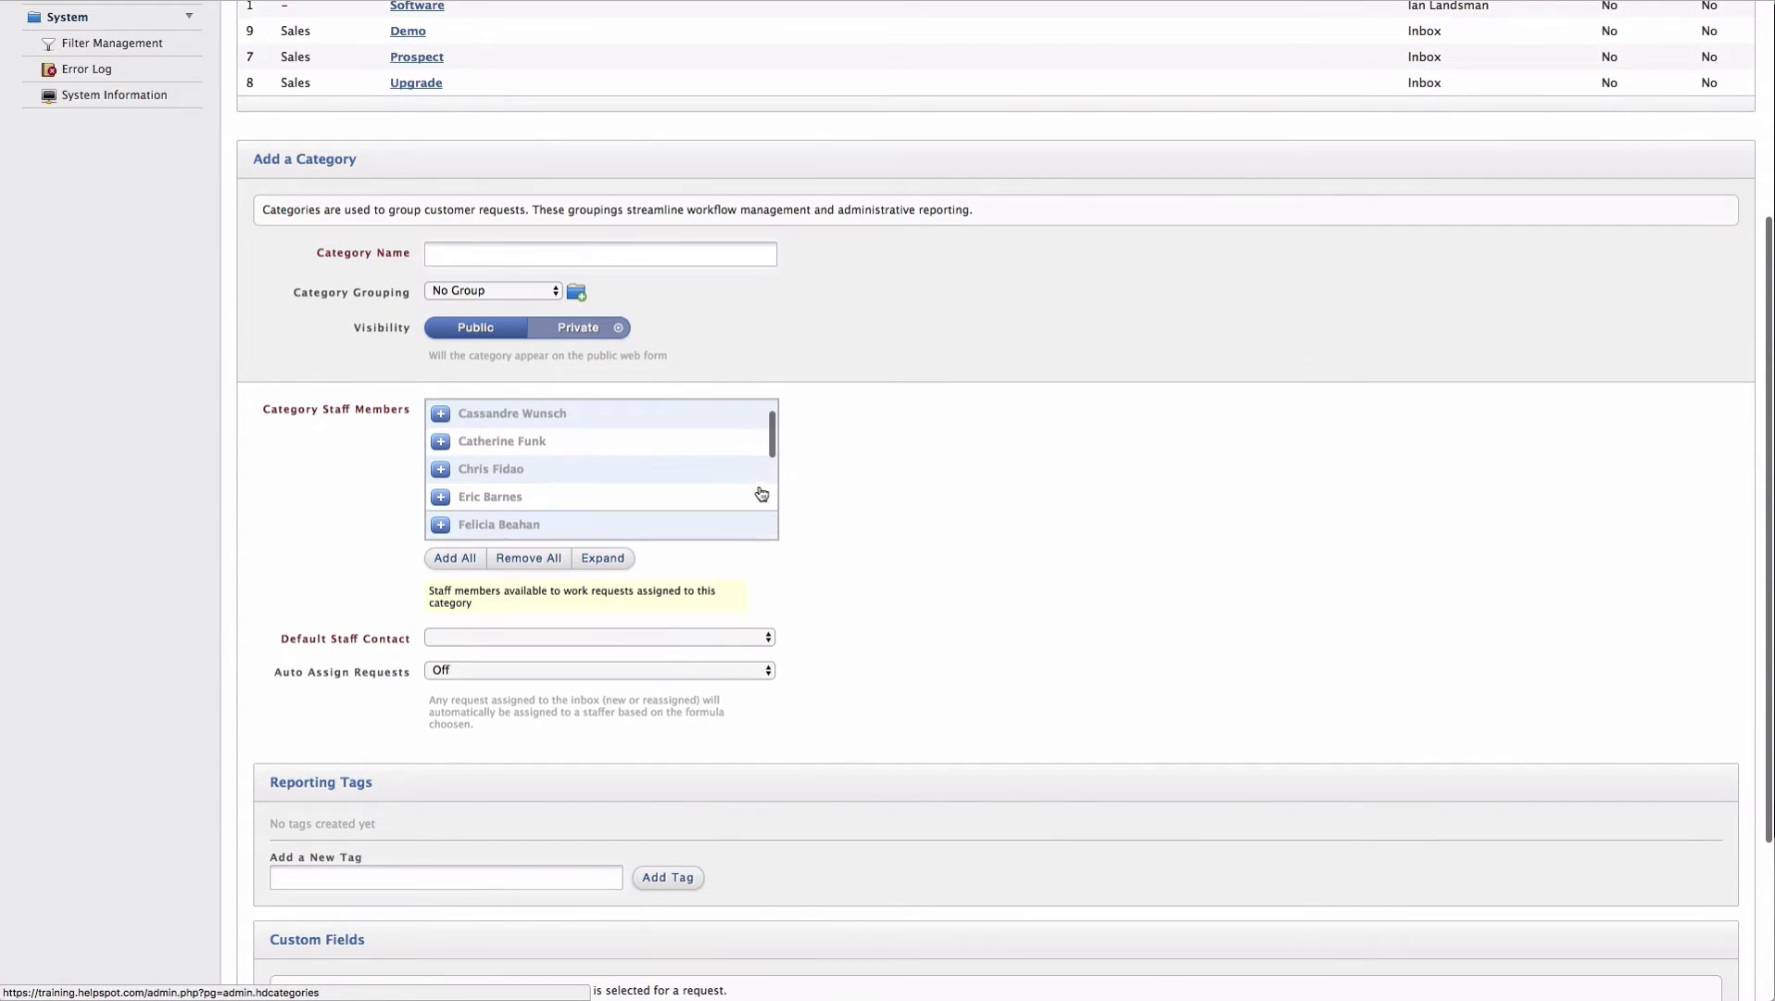
Enter 'Call Center' as the category name, leaving visibility Public and No Group.
{"action": "left_click", "coordinate": [458, 257]}
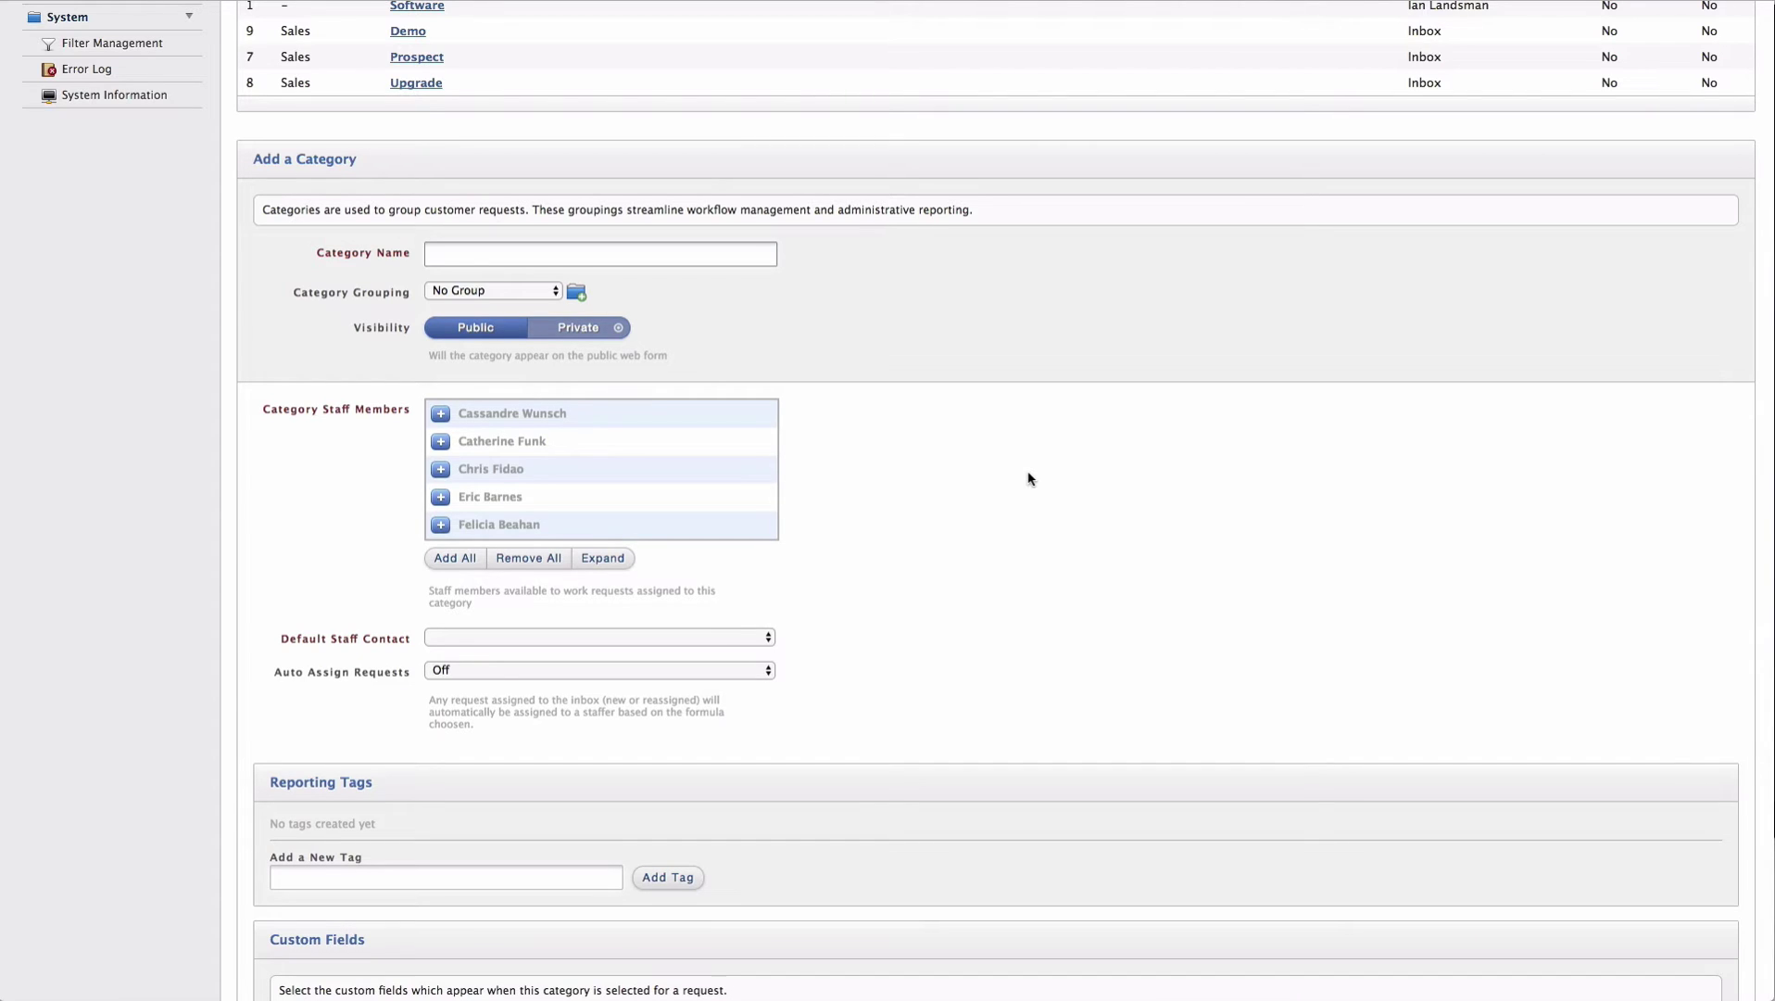
{"action": "type", "text": "Call Center"}
{"action": "scroll", "coordinate": [818, 317], "scroll_direction": "up", "scroll_amount": 3}
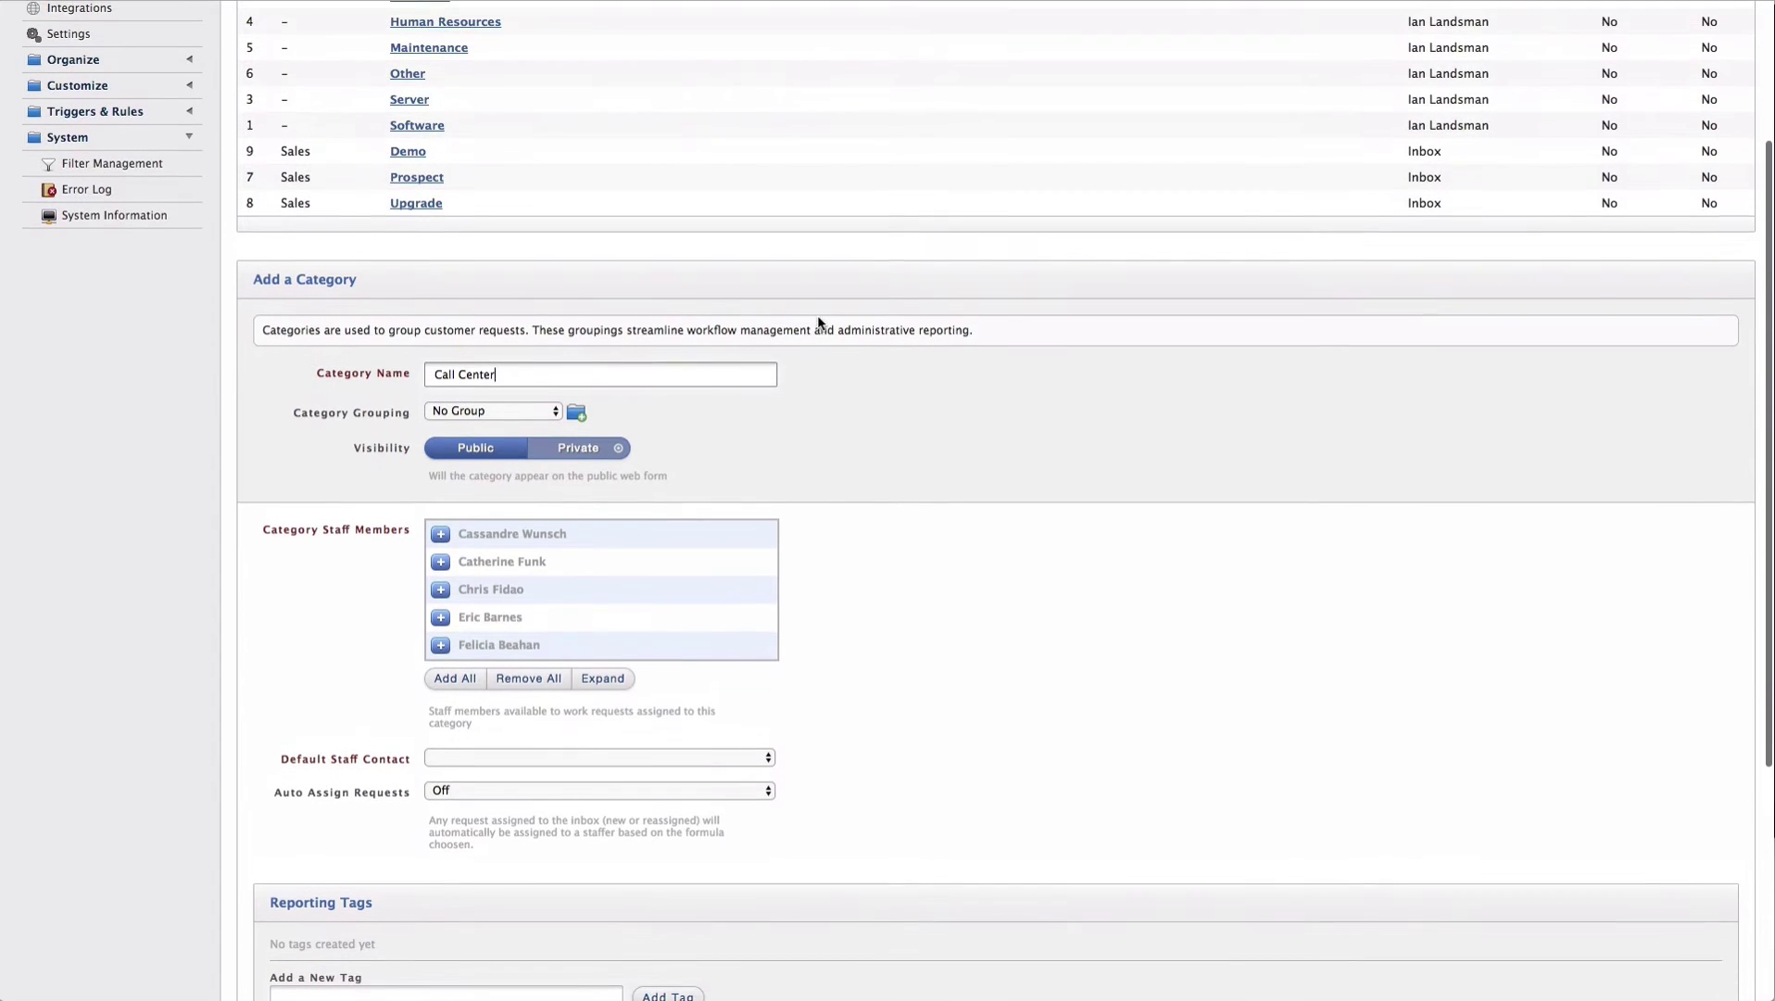
{"action": "scroll", "coordinate": [670, 294], "scroll_direction": "up", "scroll_amount": 3}
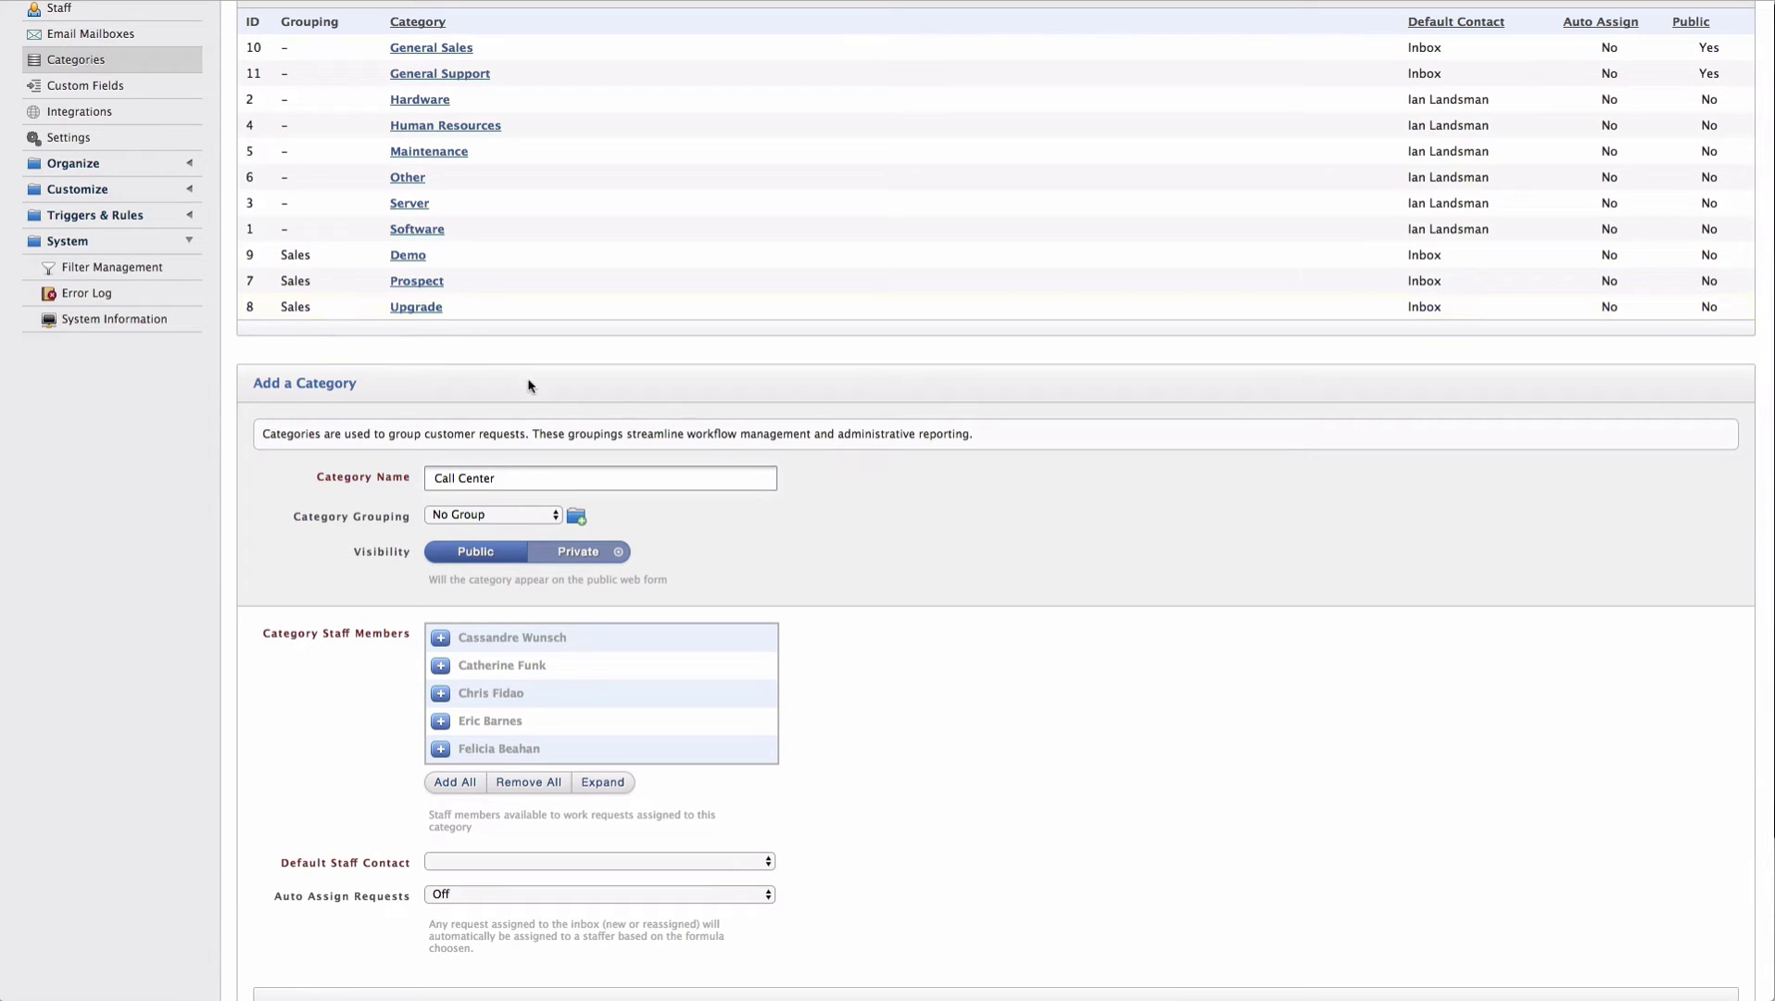
{"action": "scroll", "coordinate": [896, 629], "scroll_direction": "down", "scroll_amount": 1}
{"action": "scroll", "coordinate": [895, 629], "scroll_direction": "down", "scroll_amount": 5}
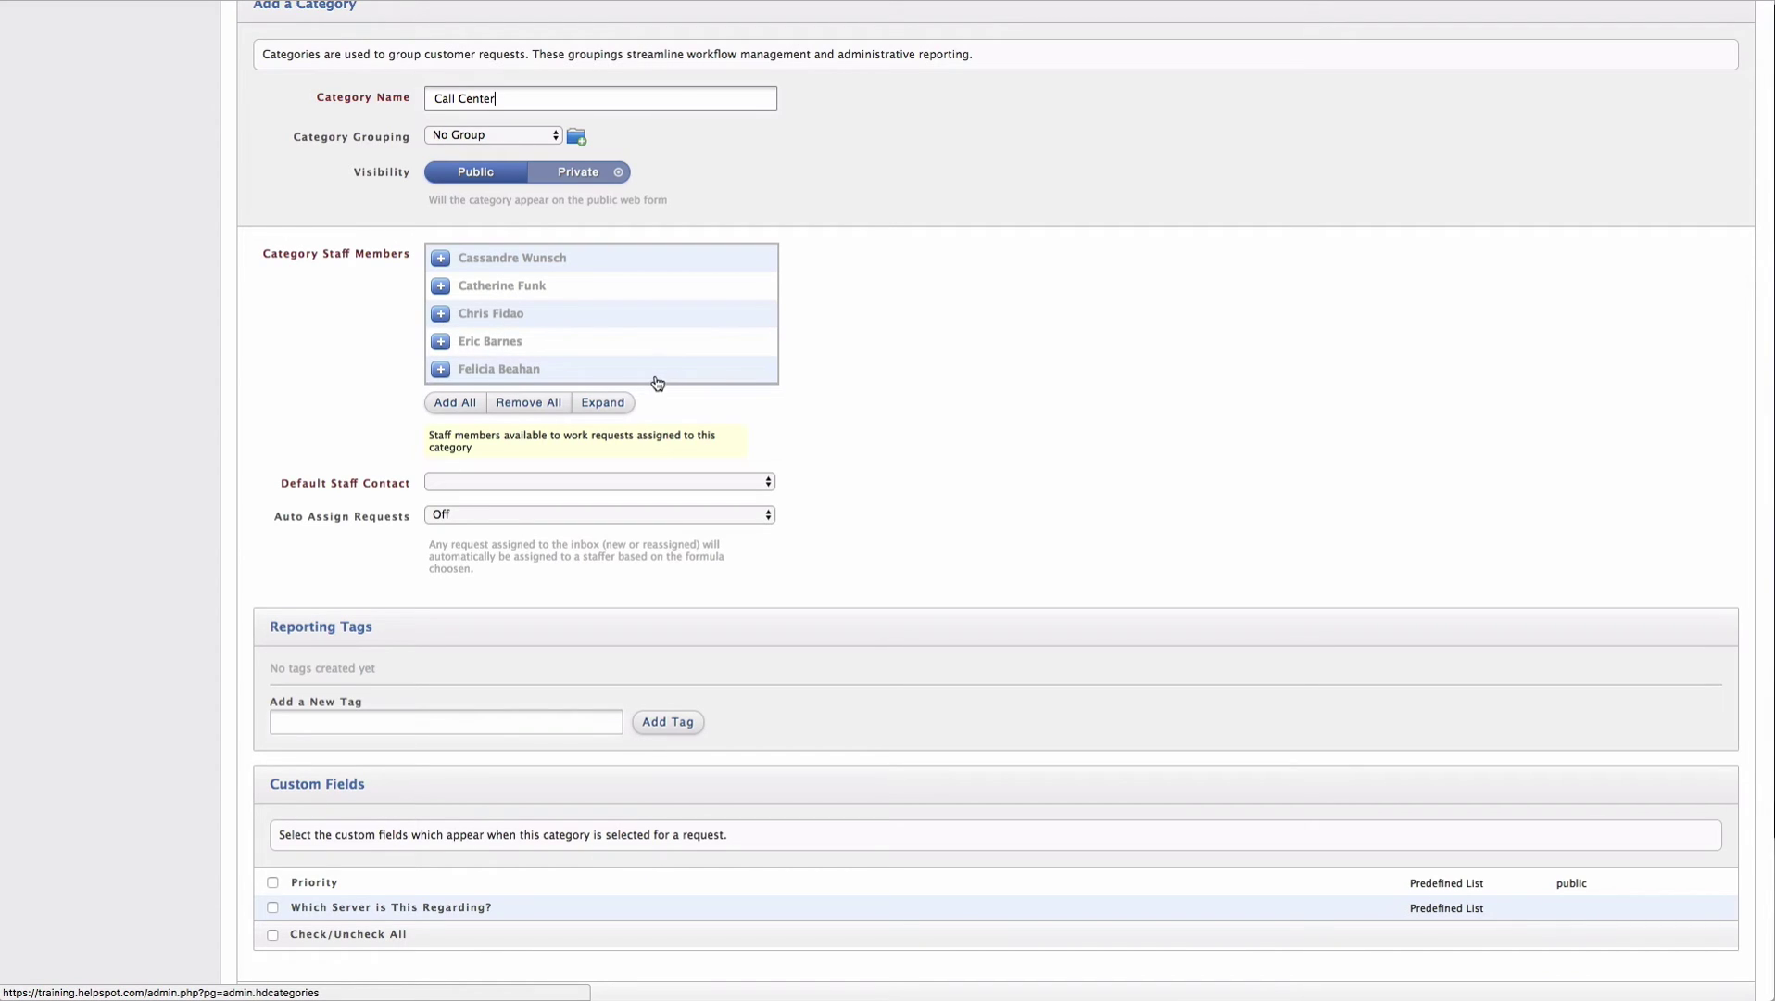
Add four staff members to the Call Center category's staff list.
{"action": "left_click", "coordinate": [442, 287]}
{"action": "left_click", "coordinate": [441, 342]}
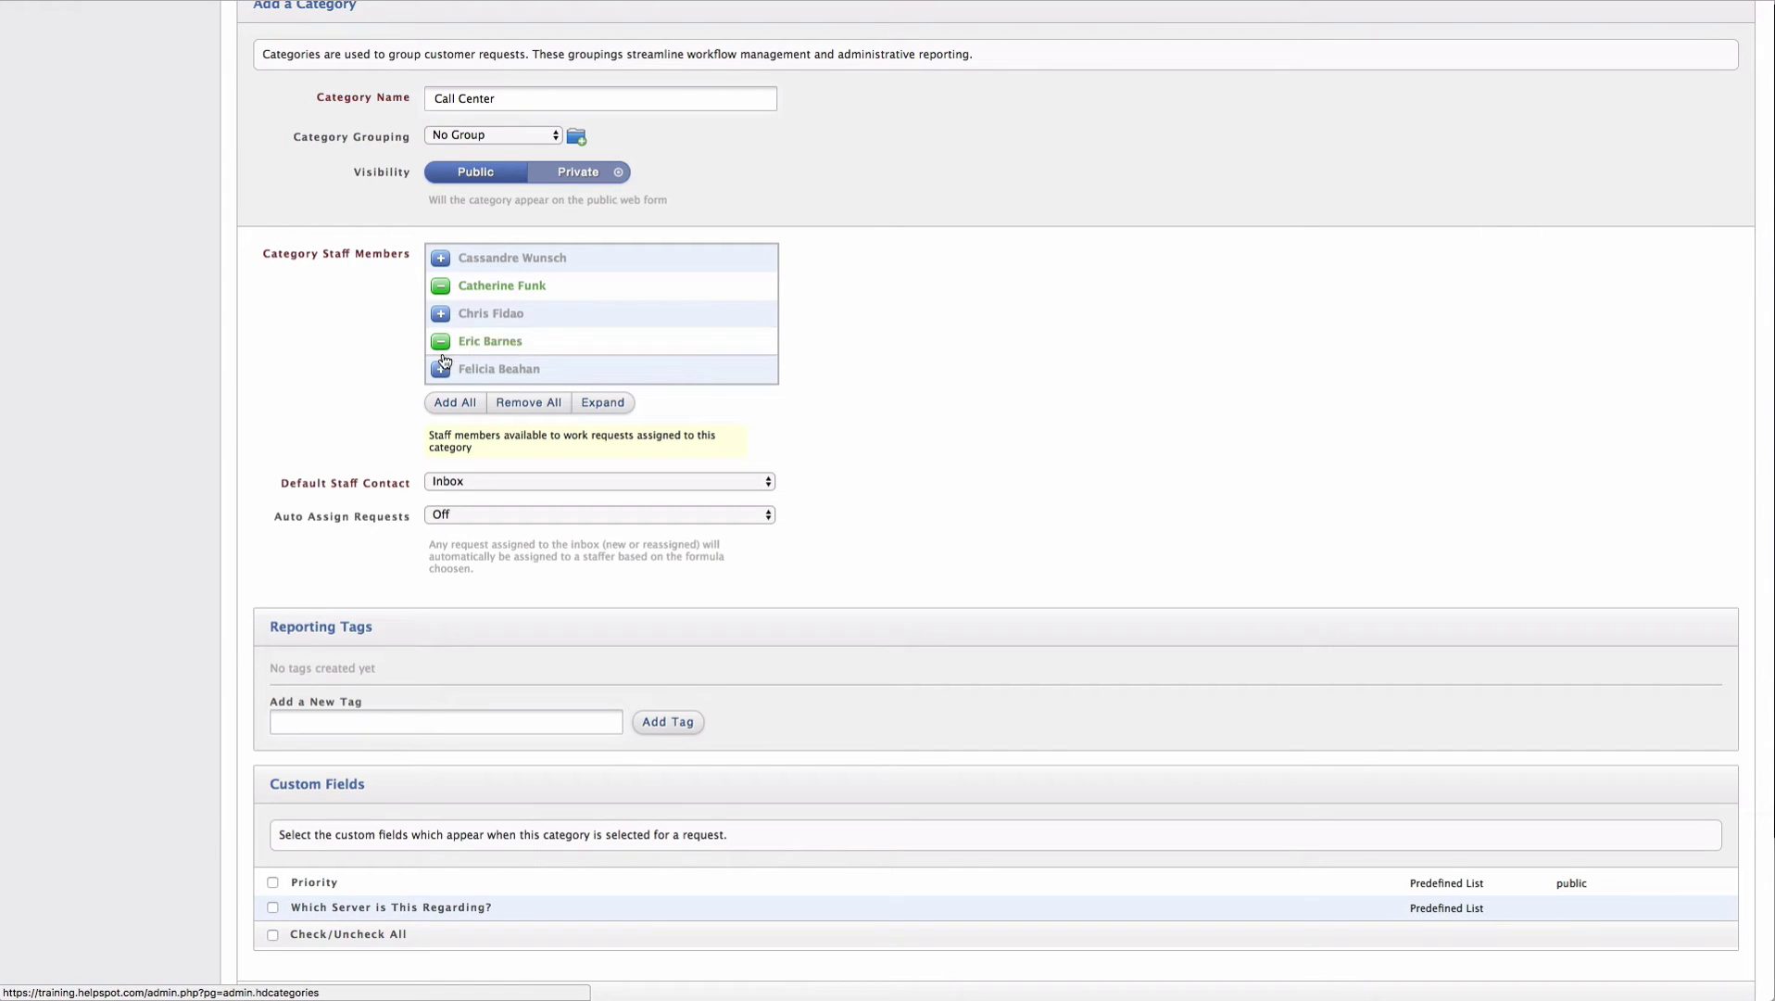
{"action": "left_click", "coordinate": [441, 368]}
{"action": "scroll", "coordinate": [443, 334], "scroll_direction": "down", "scroll_amount": 2}
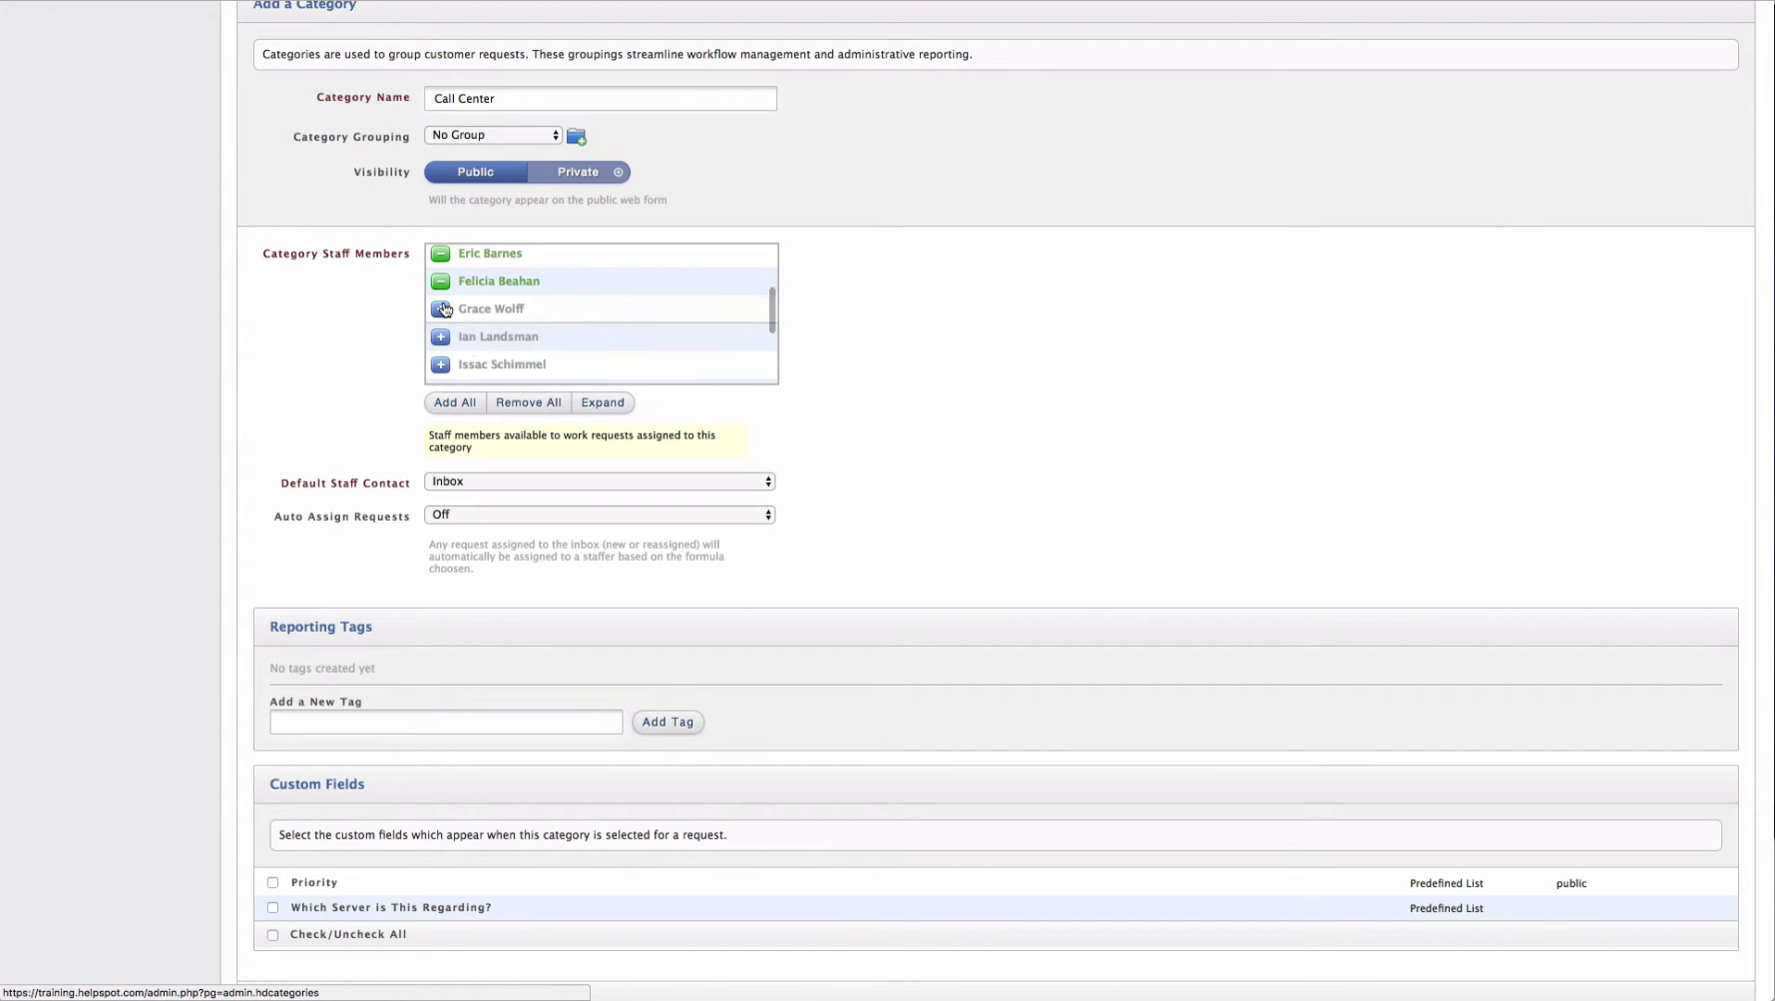
{"action": "left_click", "coordinate": [443, 308]}
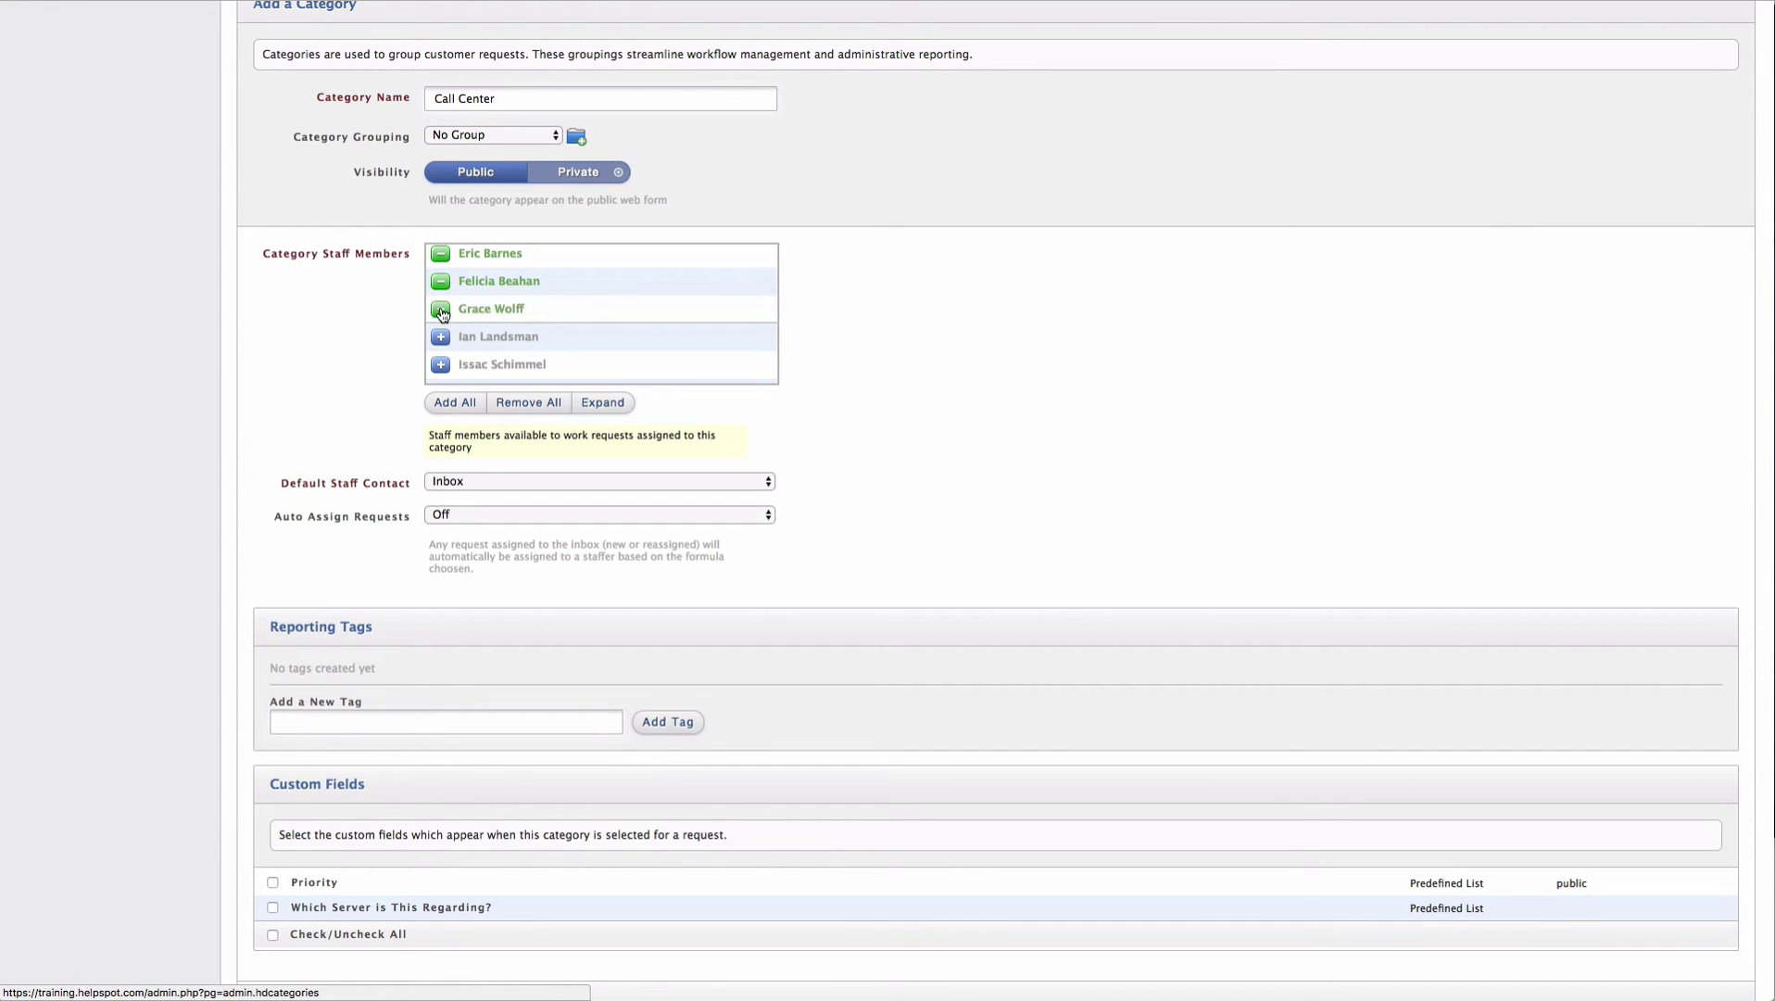
Make an added staffer the default contact and set auto-assign to 'To Default Contact'.
{"action": "left_click", "coordinate": [768, 484]}
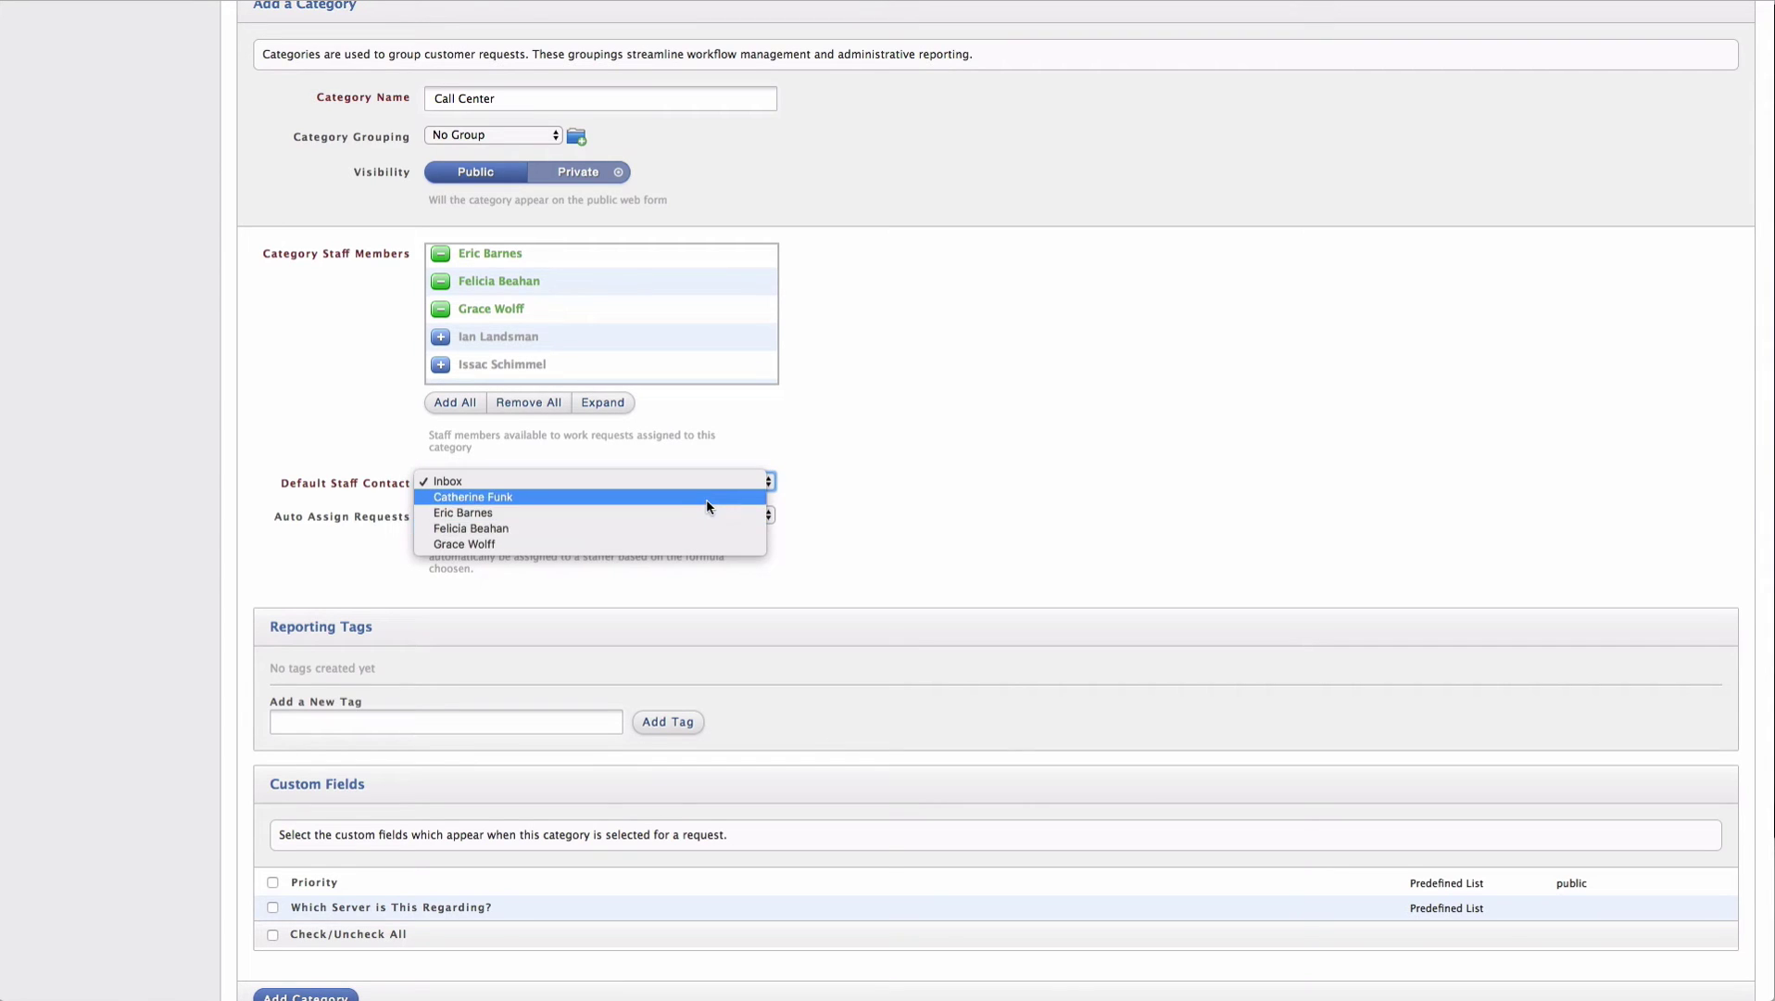
{"action": "left_click", "coordinate": [919, 499]}
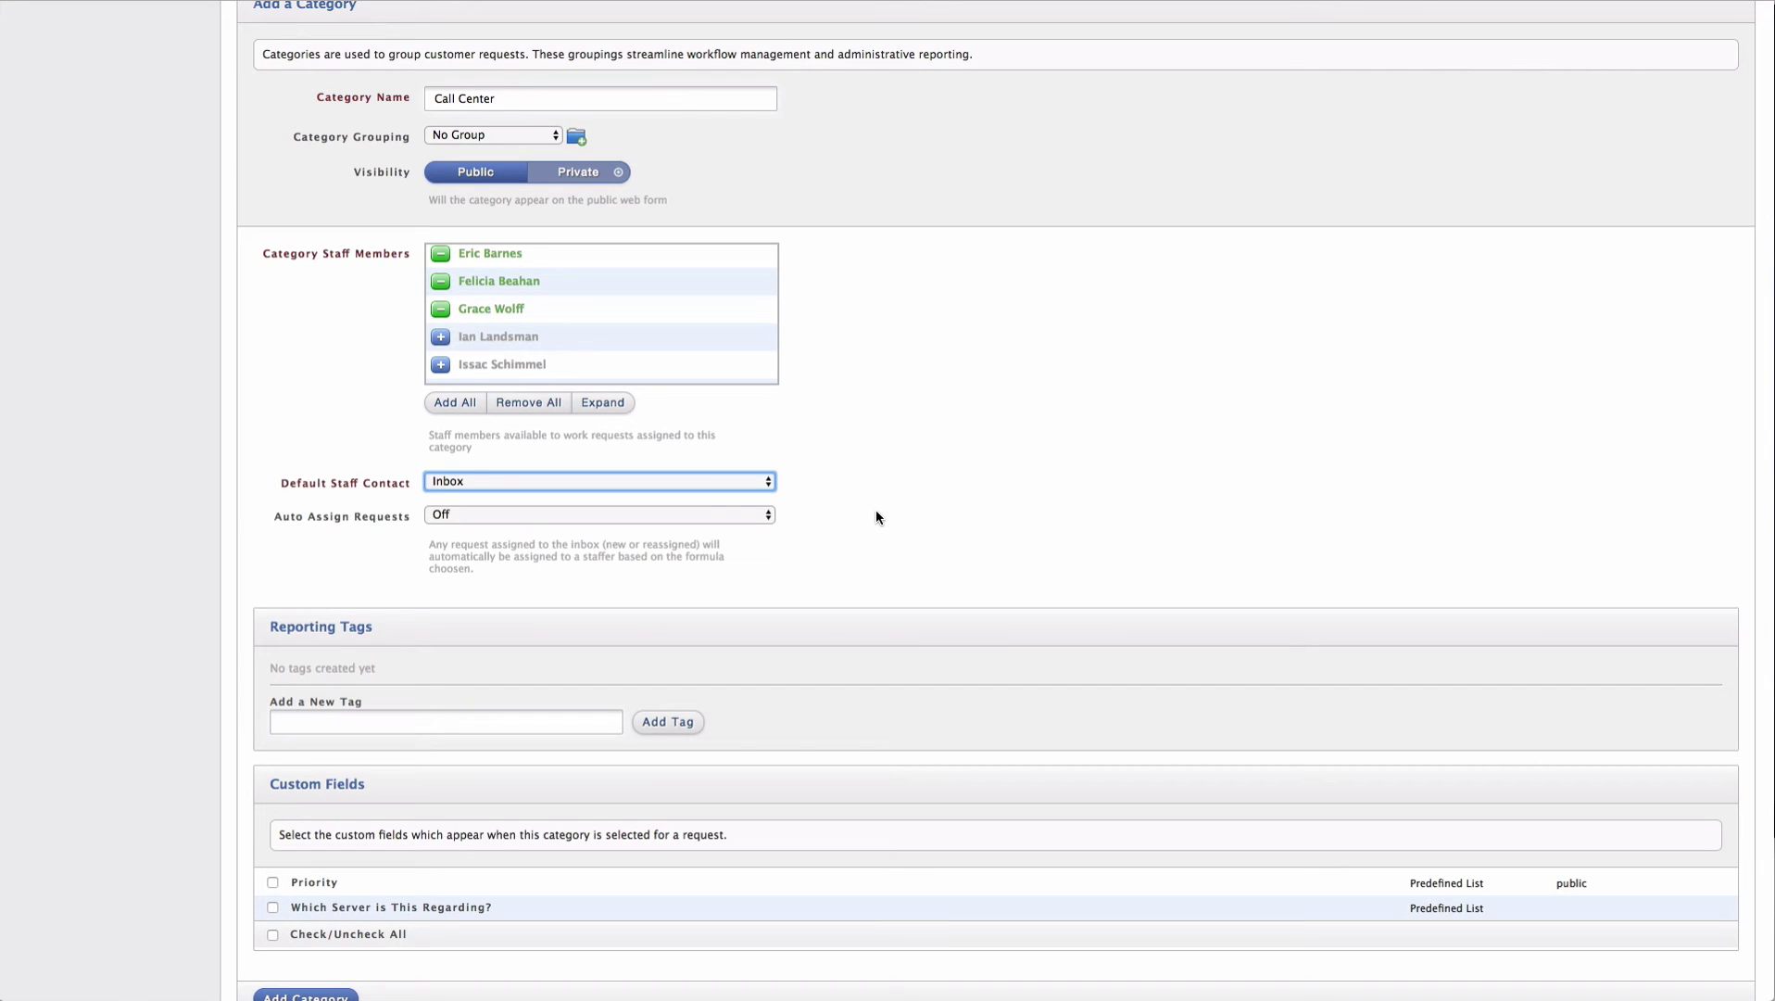
{"action": "left_click", "coordinate": [729, 523]}
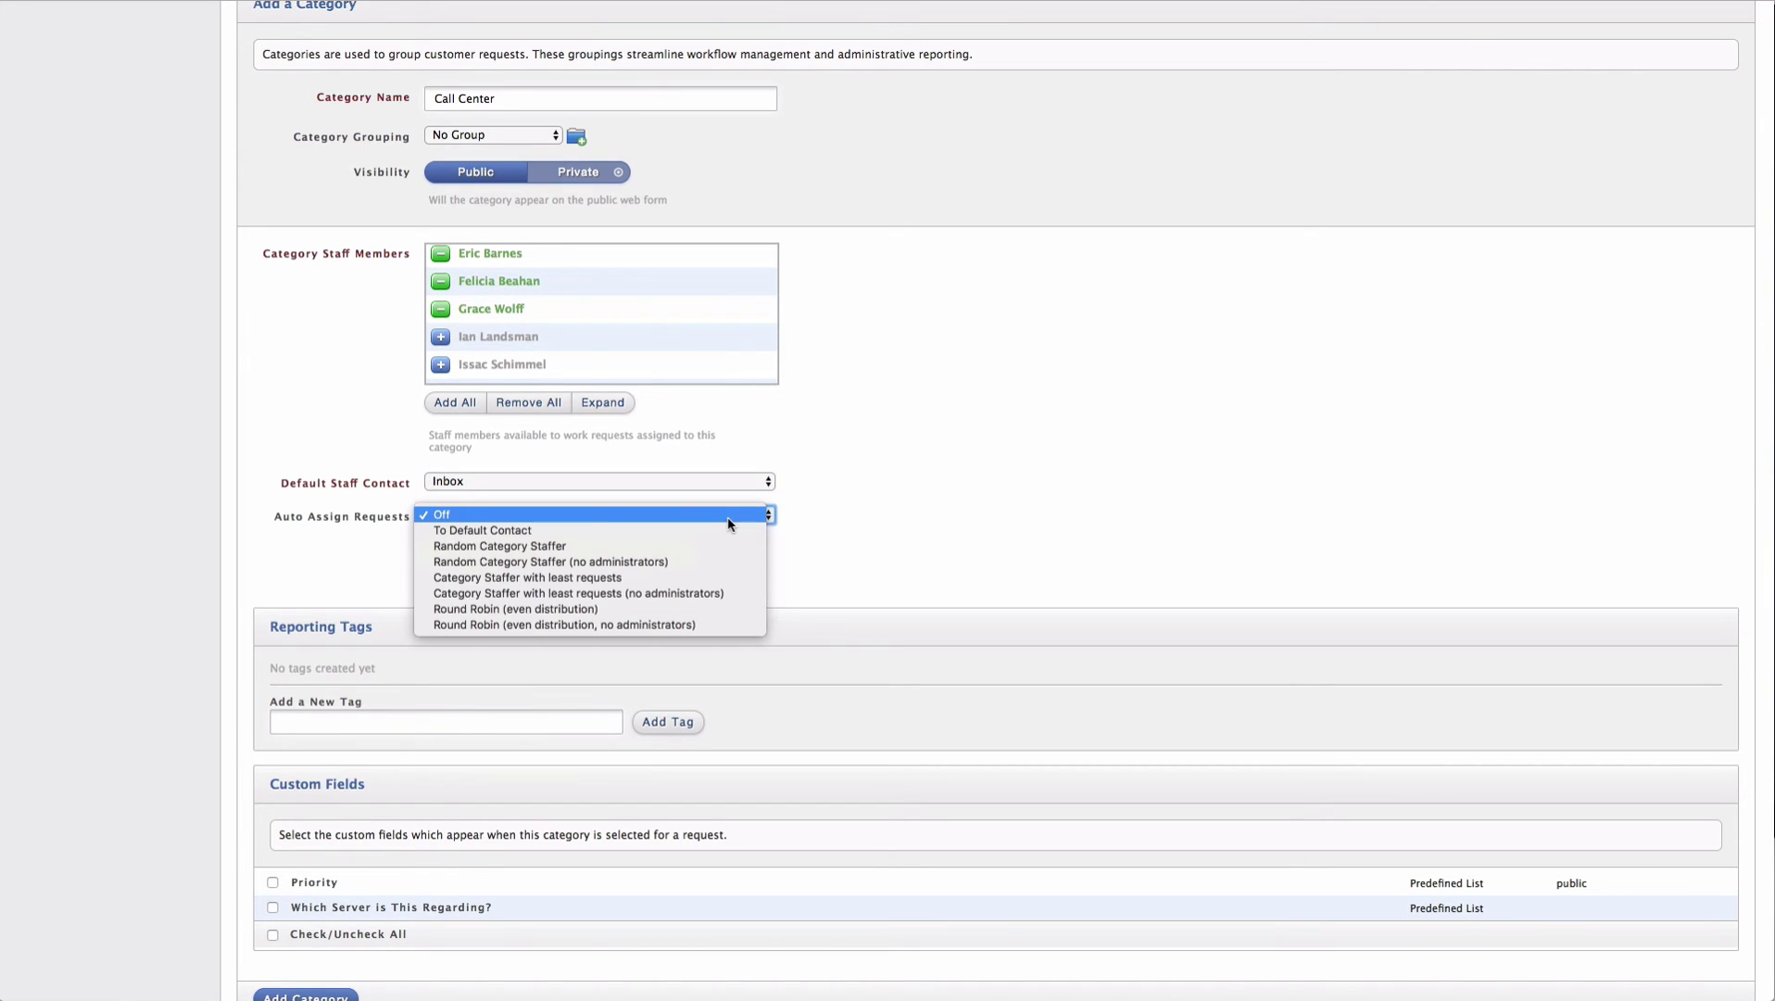
{"action": "left_click", "coordinate": [752, 489]}
{"action": "left_click", "coordinate": [727, 483]}
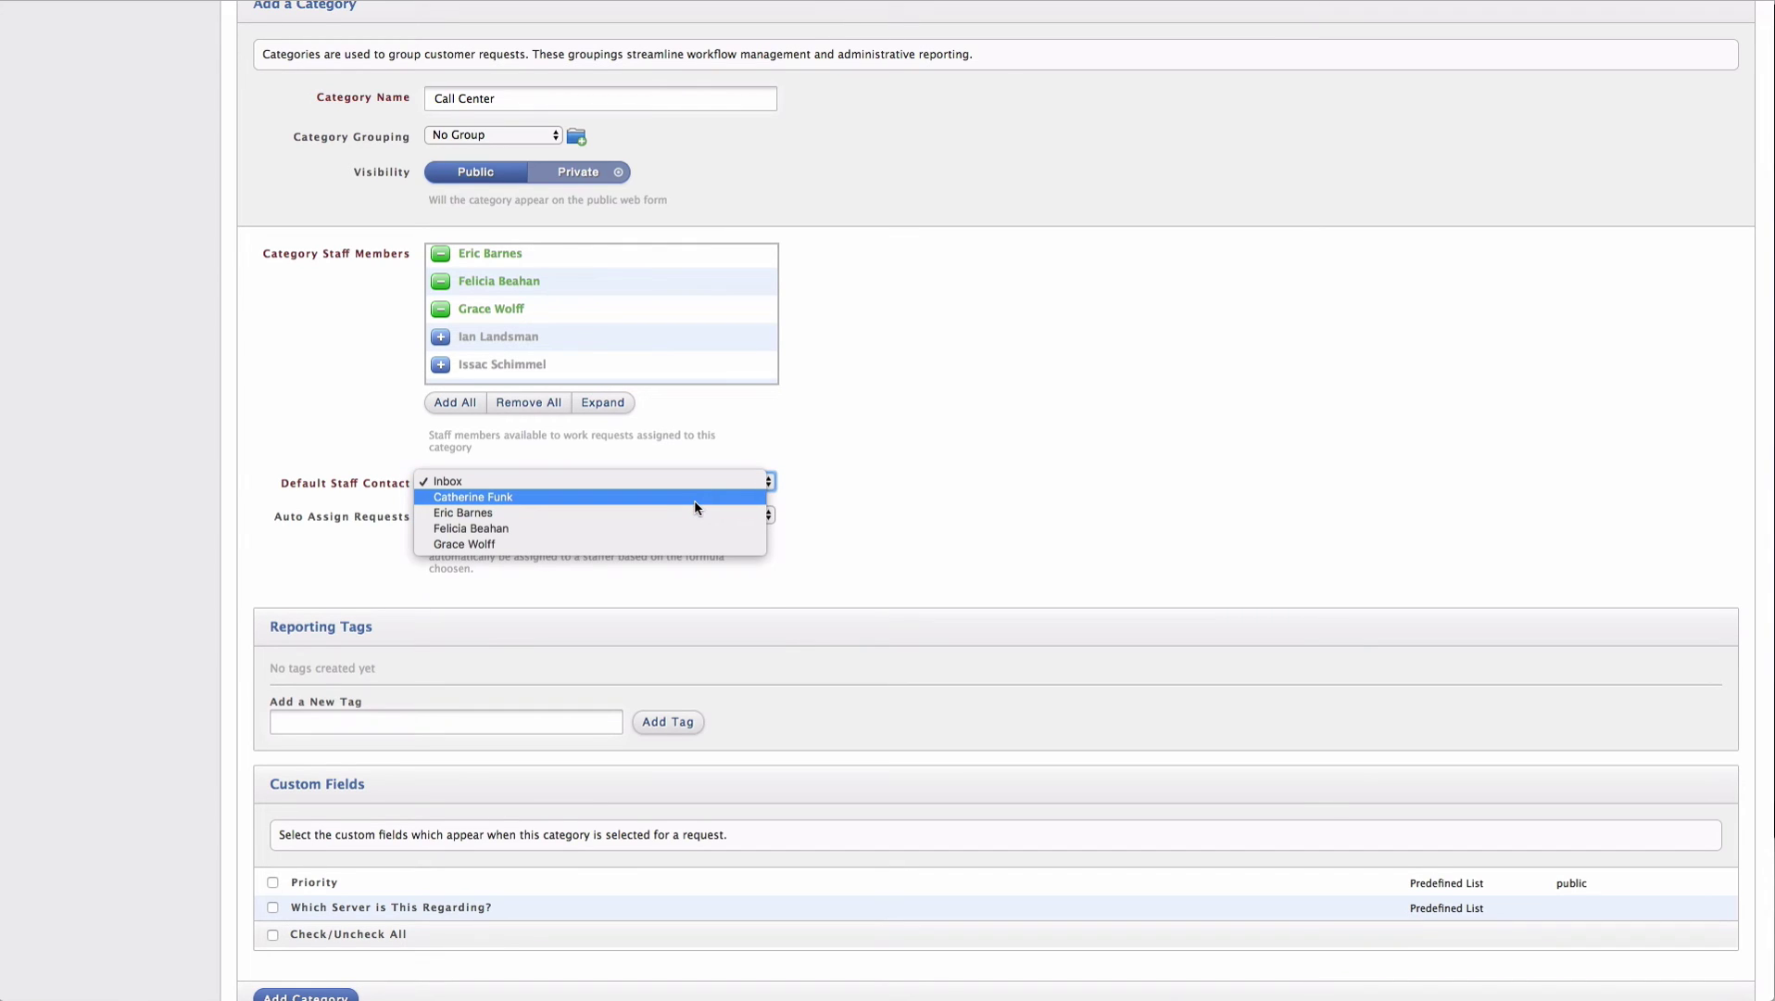
{"action": "left_click", "coordinate": [698, 497]}
{"action": "left_click", "coordinate": [737, 515]}
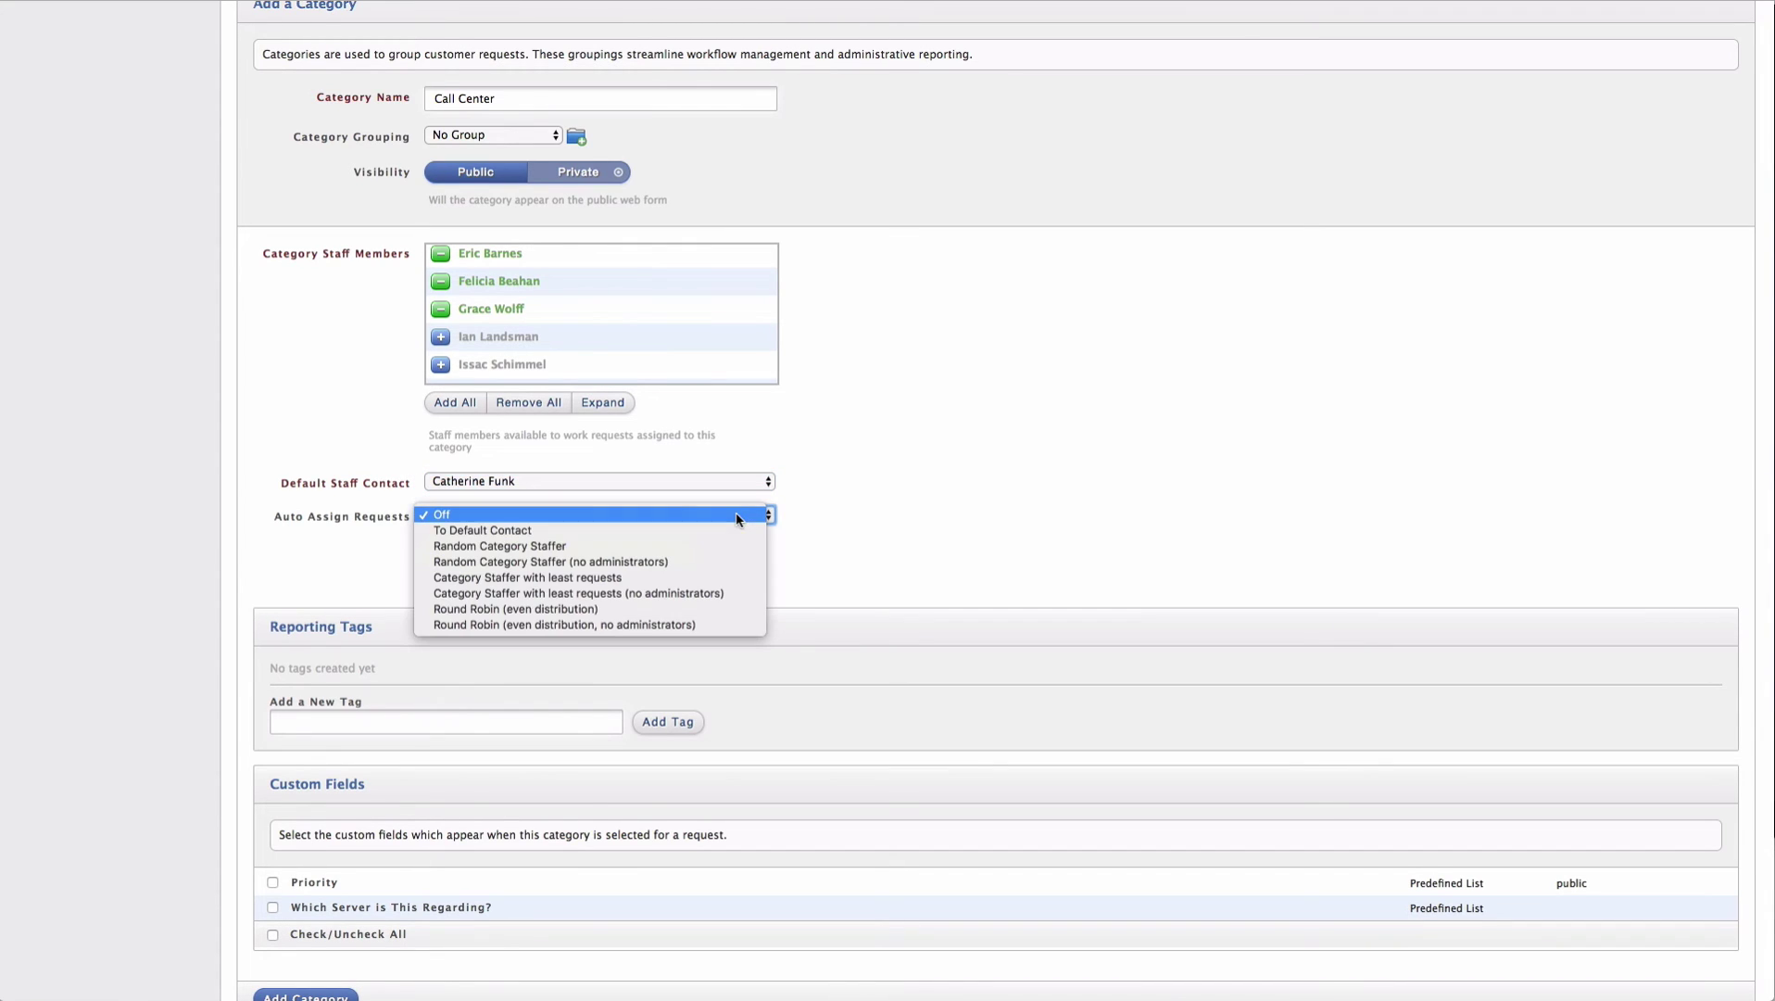
{"action": "left_click", "coordinate": [720, 532]}
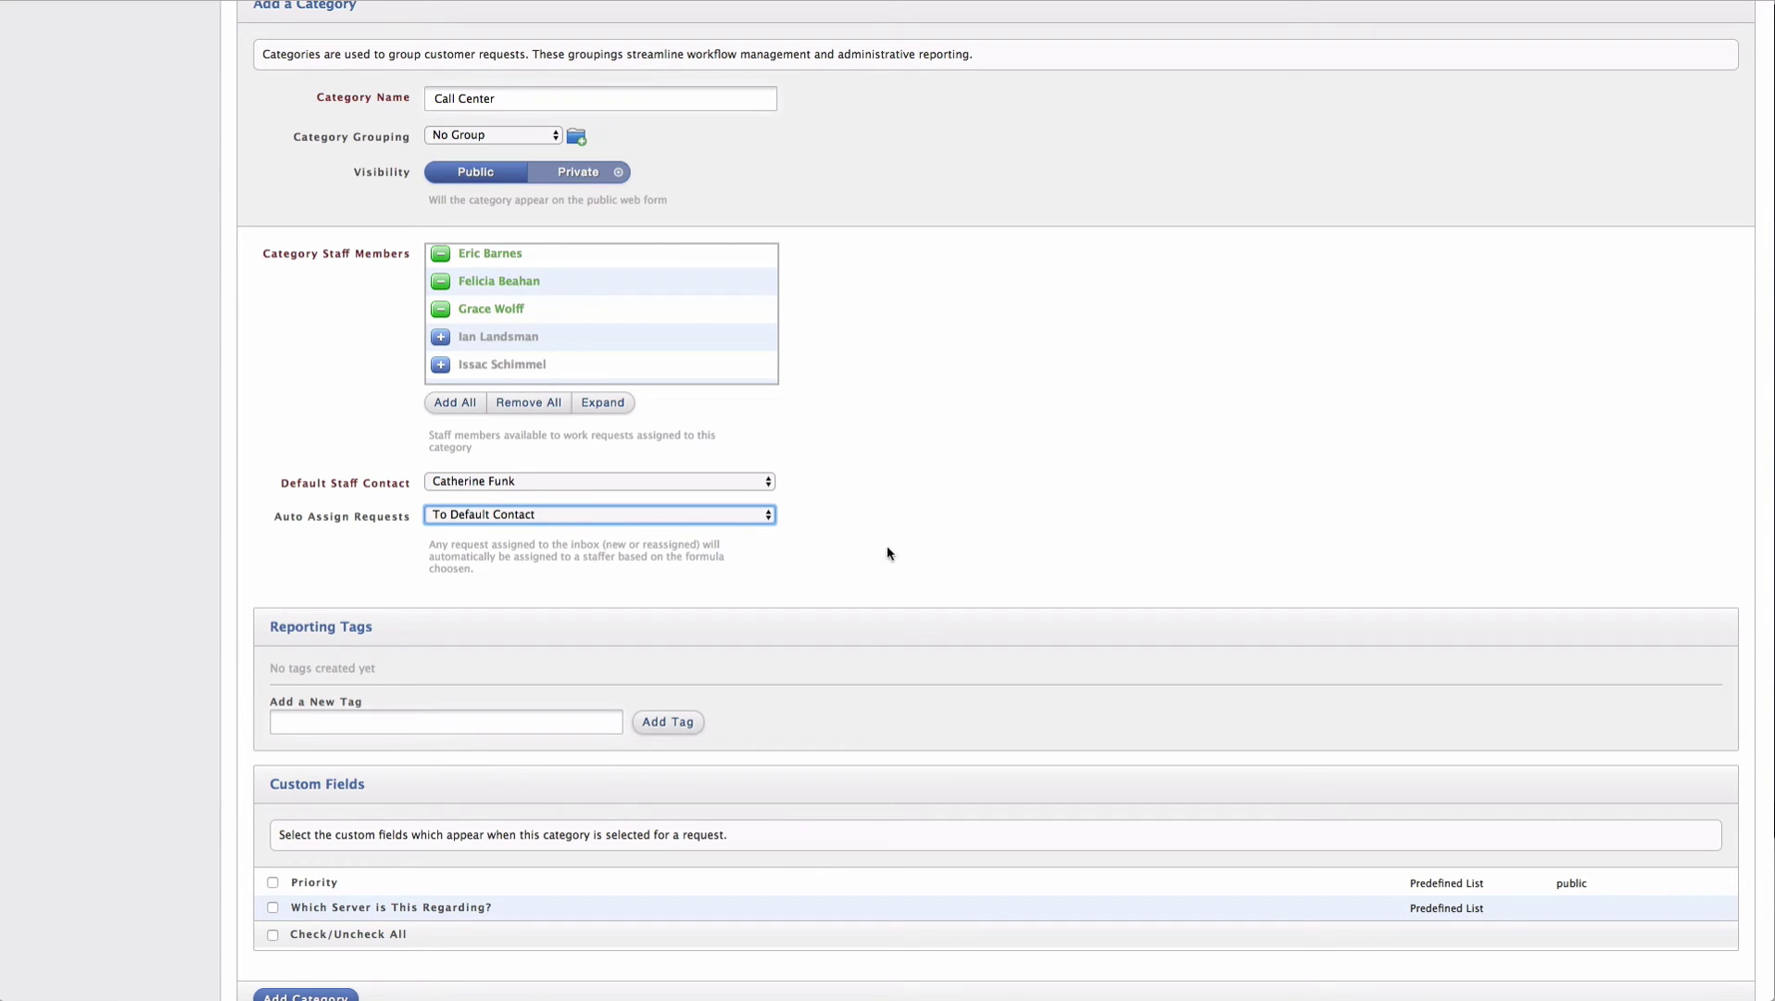
Switch auto-assign from Round Robin to 'Category Staffer with least requests'.
{"action": "left_click", "coordinate": [743, 521]}
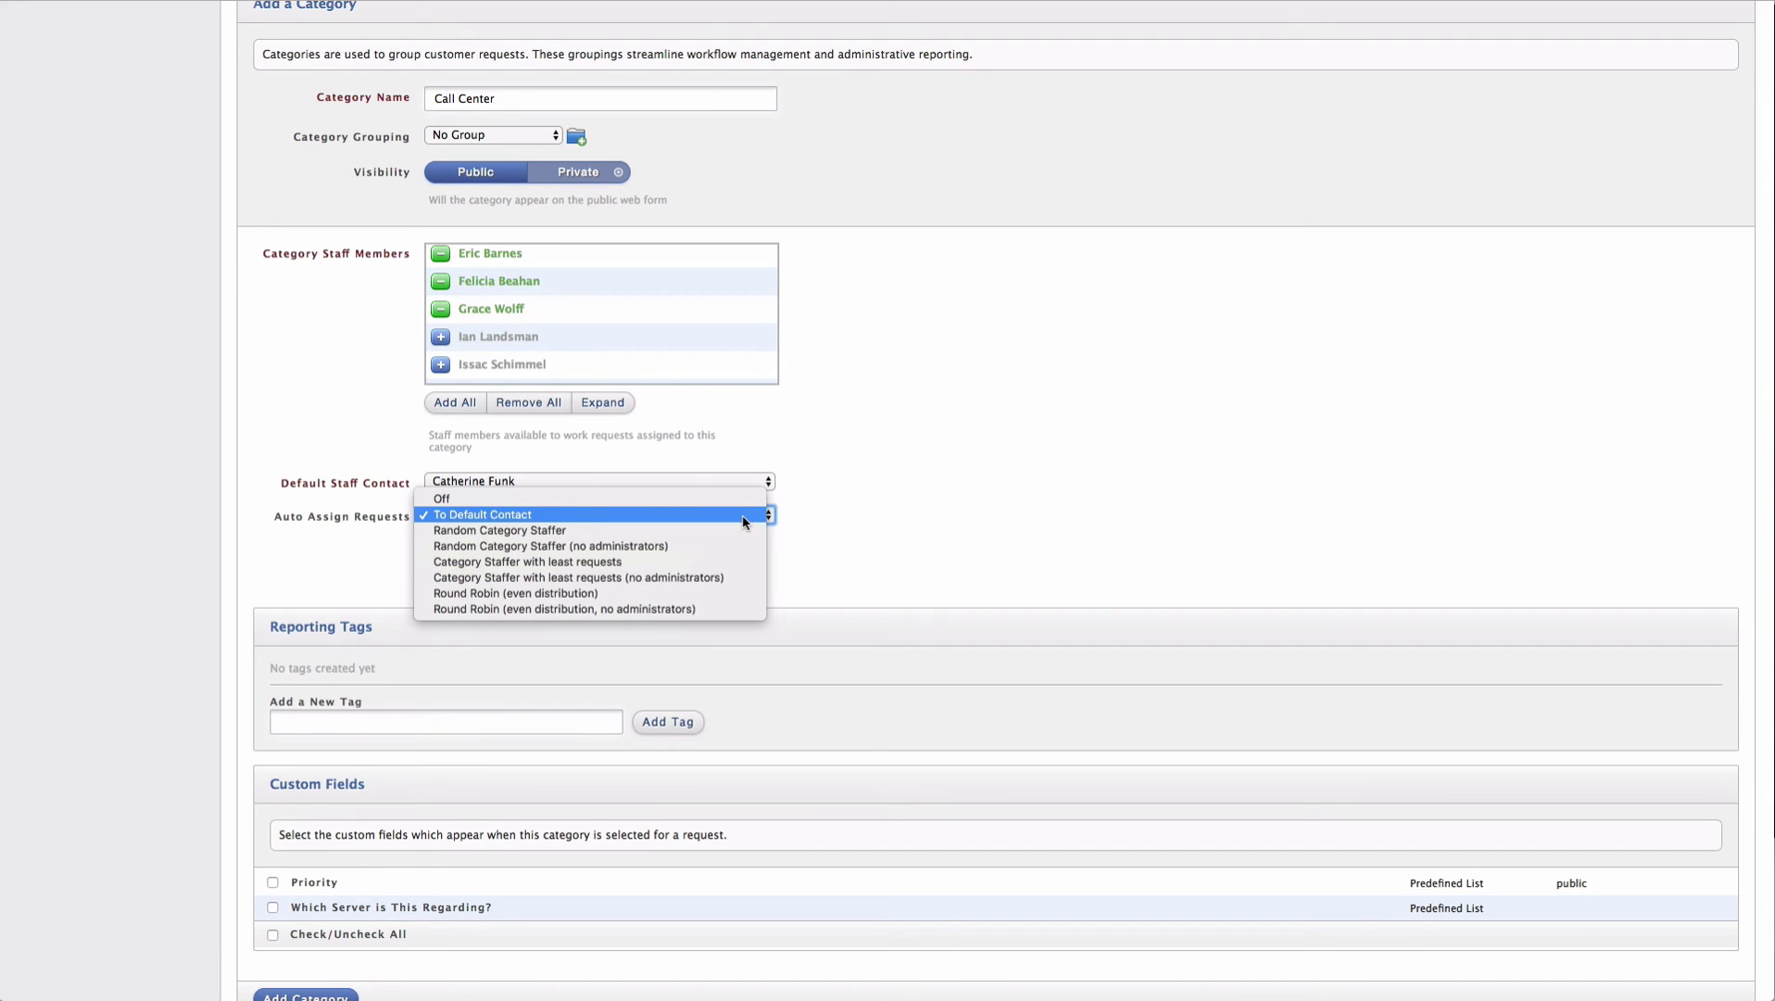
{"action": "left_click", "coordinate": [689, 595]}
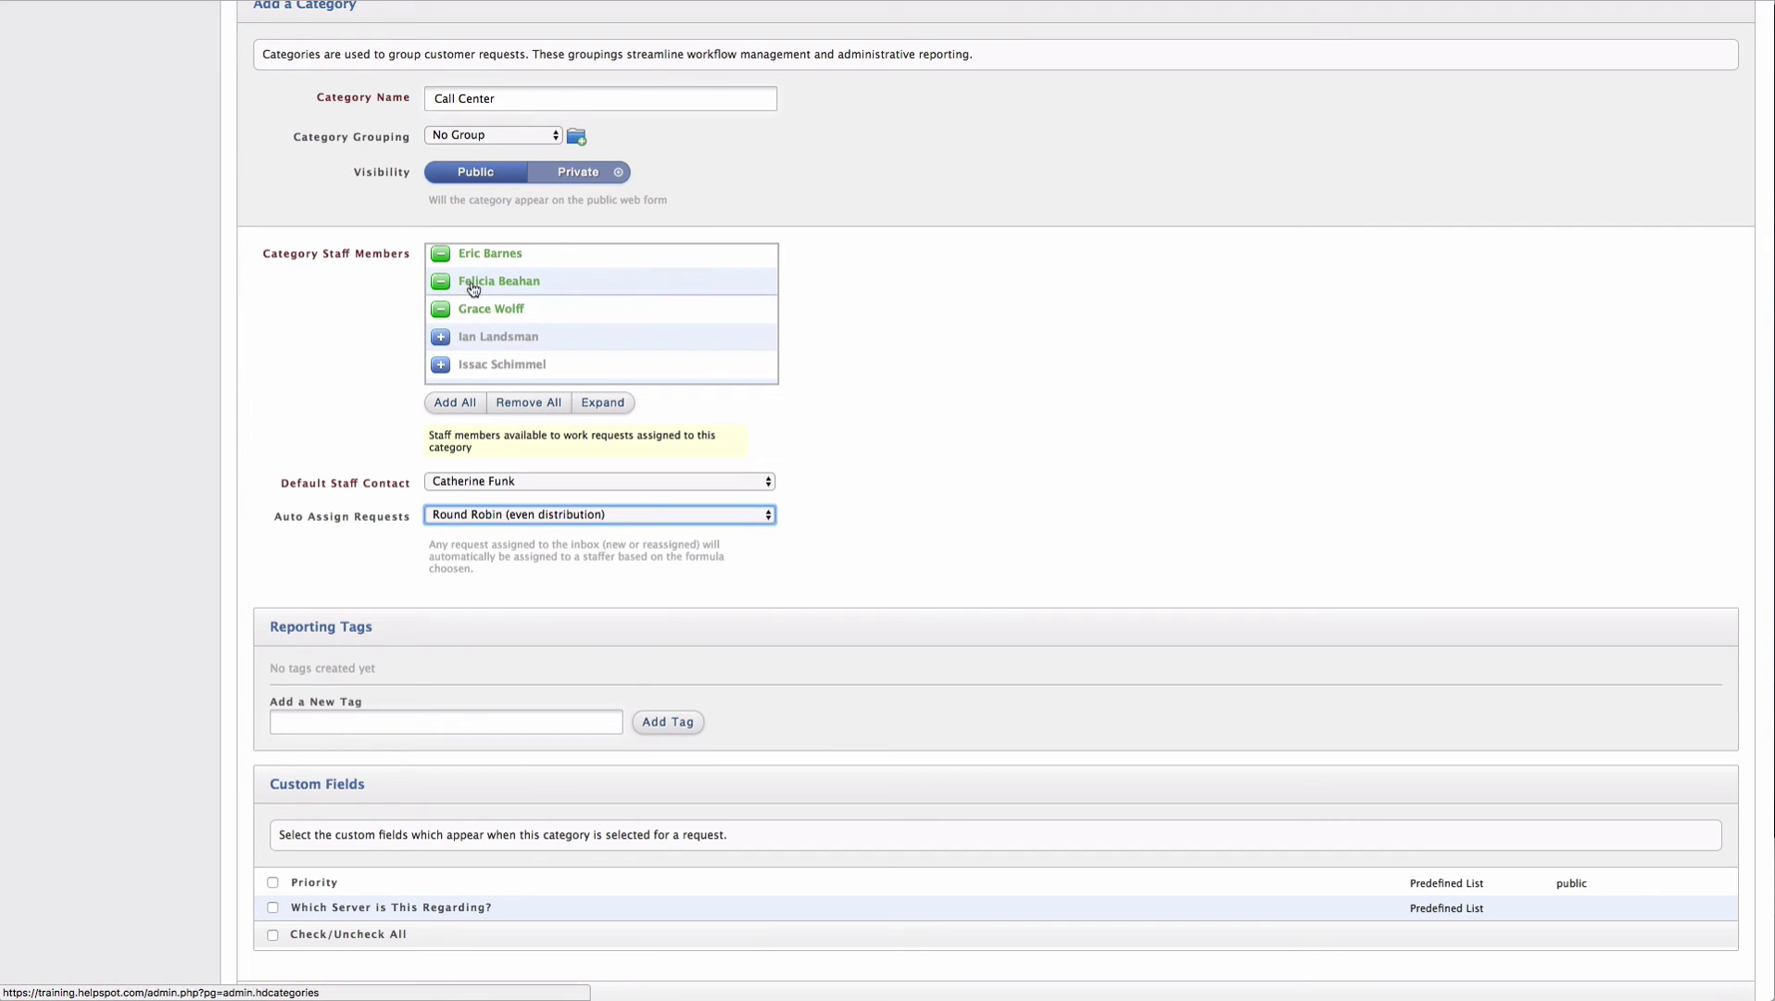
{"action": "left_click", "coordinate": [498, 520]}
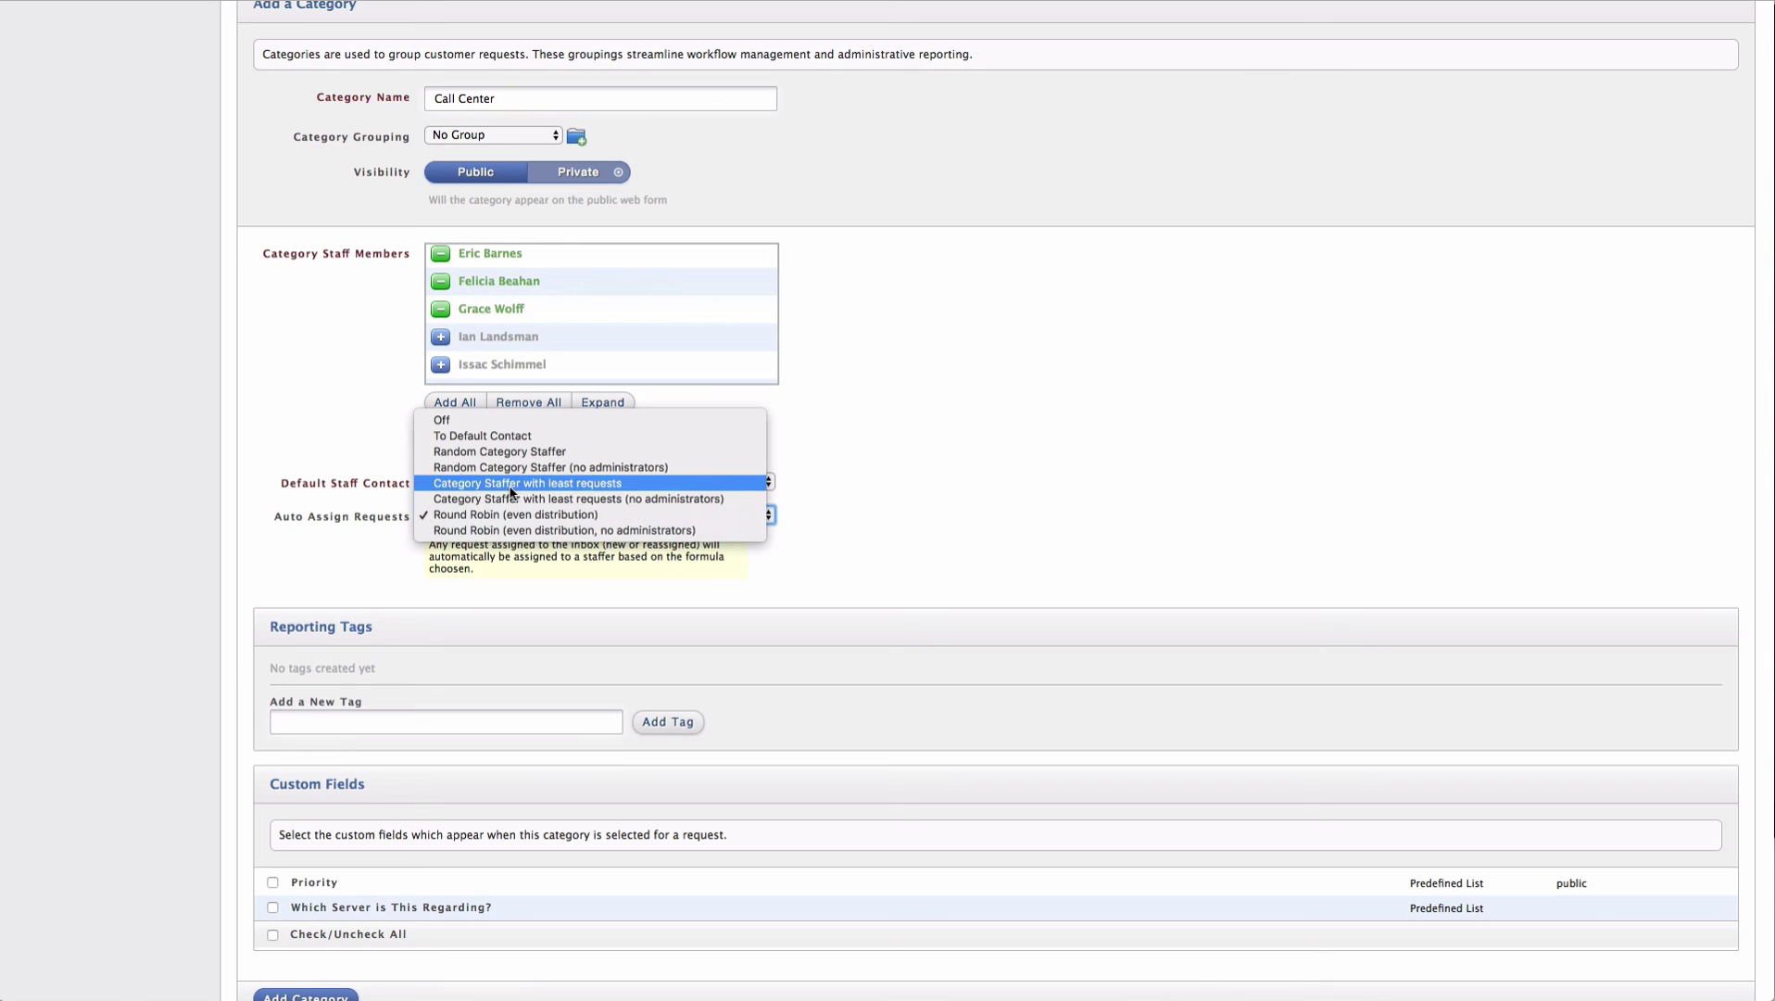
{"action": "left_click", "coordinate": [510, 486]}
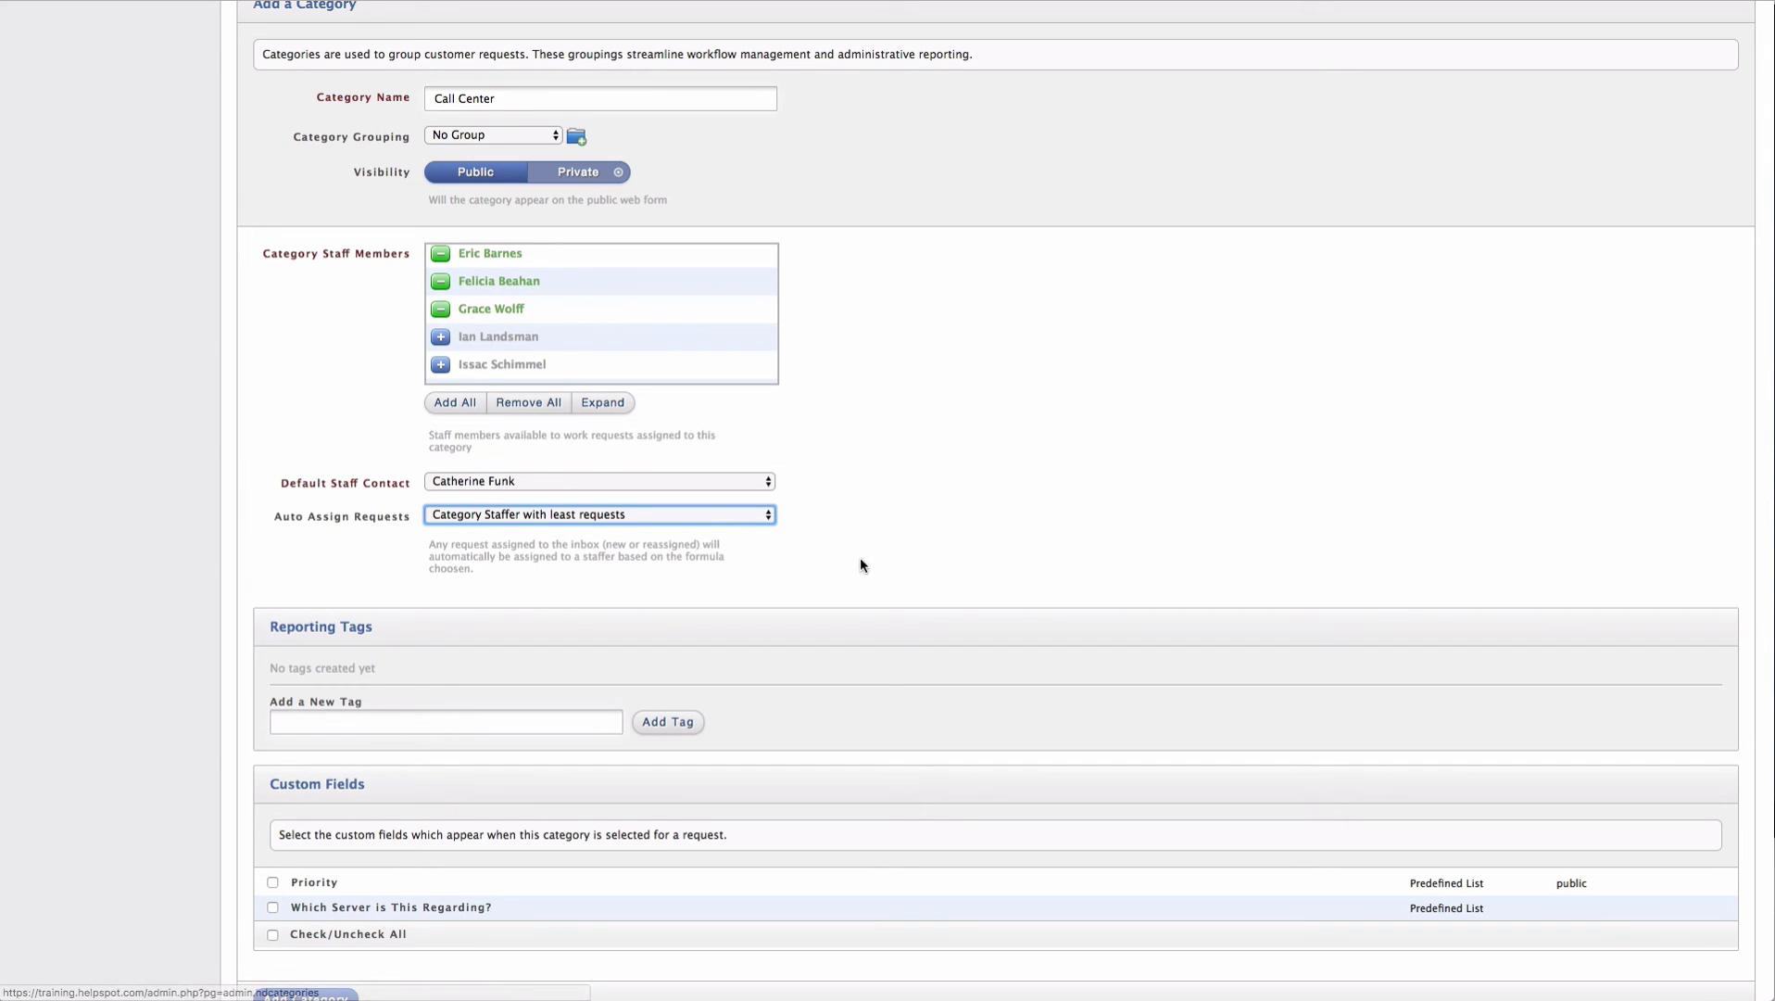
{"action": "scroll", "coordinate": [879, 632], "scroll_direction": "down", "scroll_amount": 2}
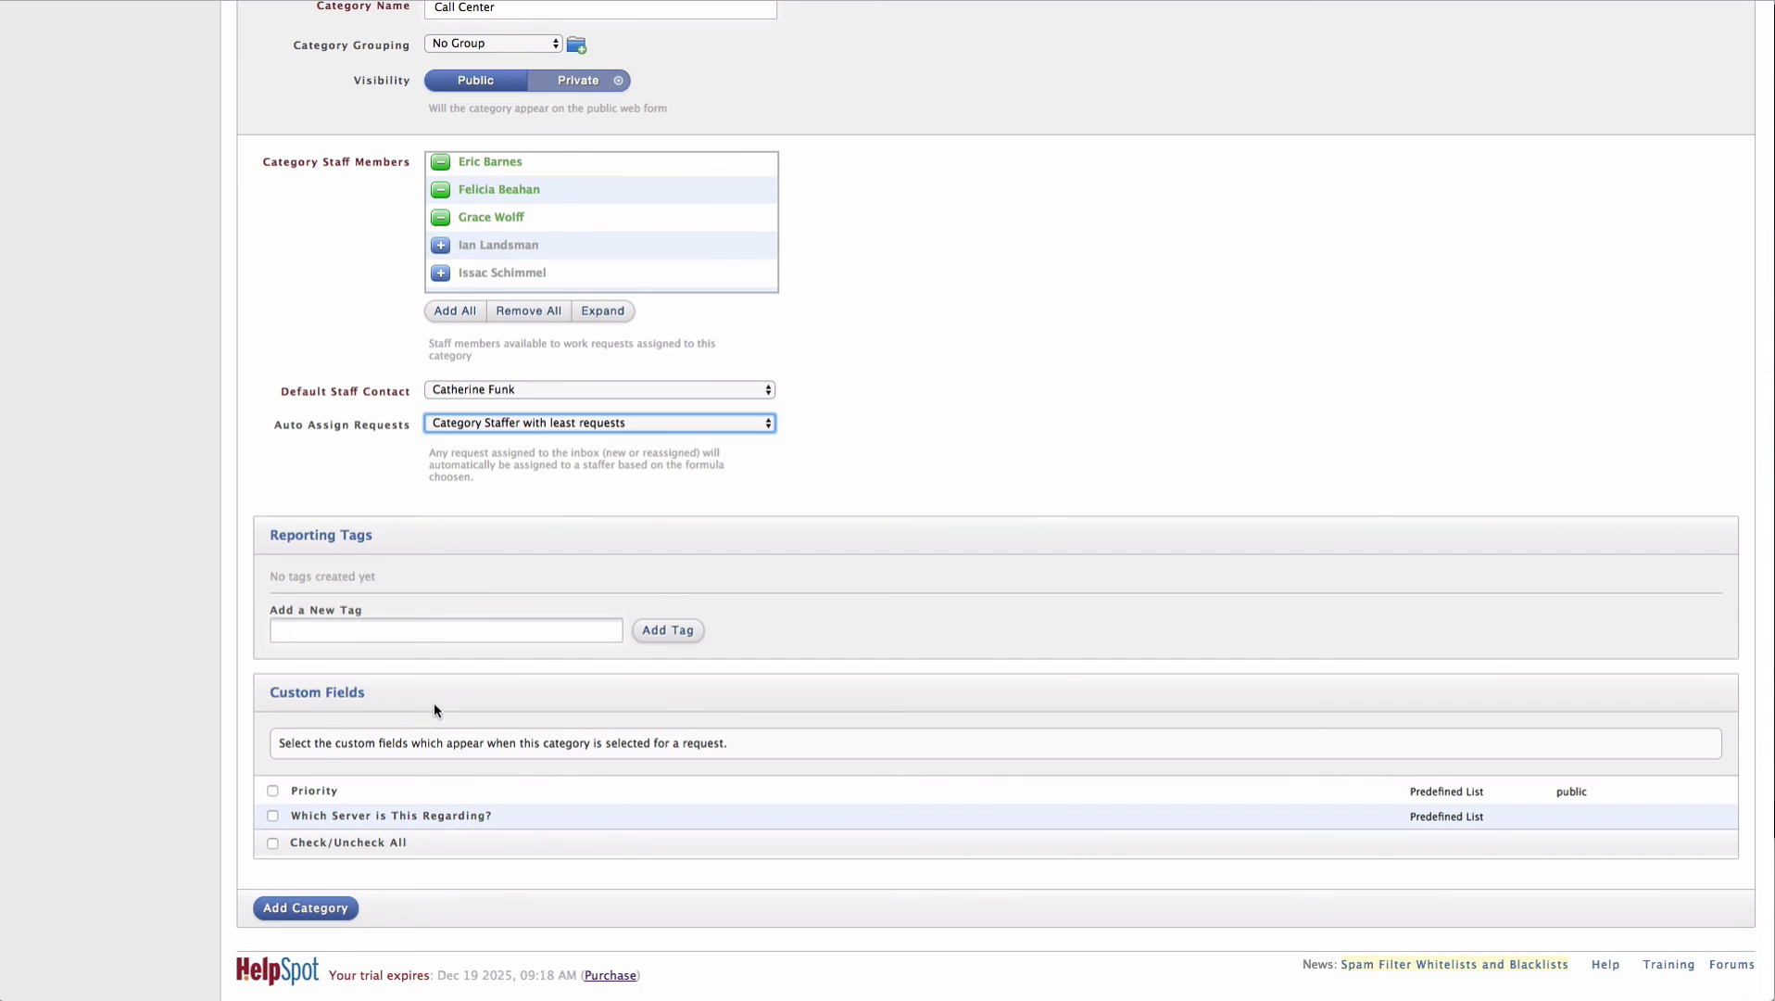
Save the new Call Center category with the Add Category button.
{"action": "left_click", "coordinate": [305, 910]}
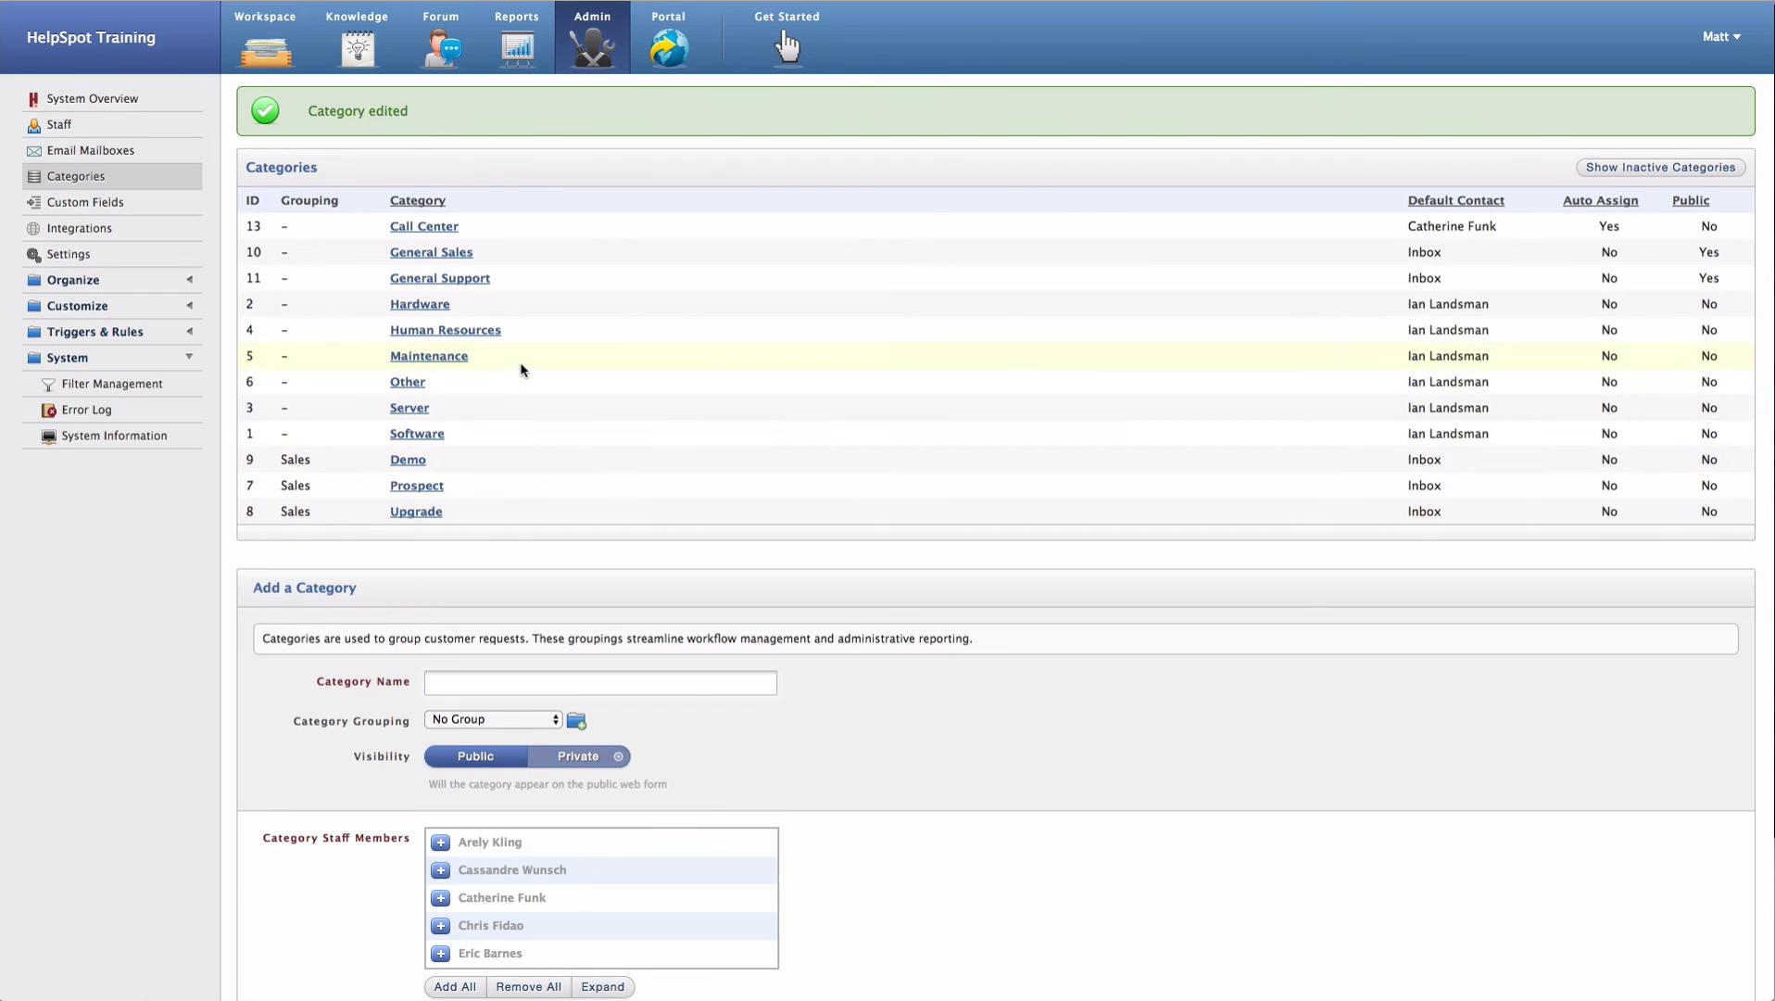
Open Call Center from the Categories table and scroll through its saved settings.
{"action": "left_click", "coordinate": [434, 228]}
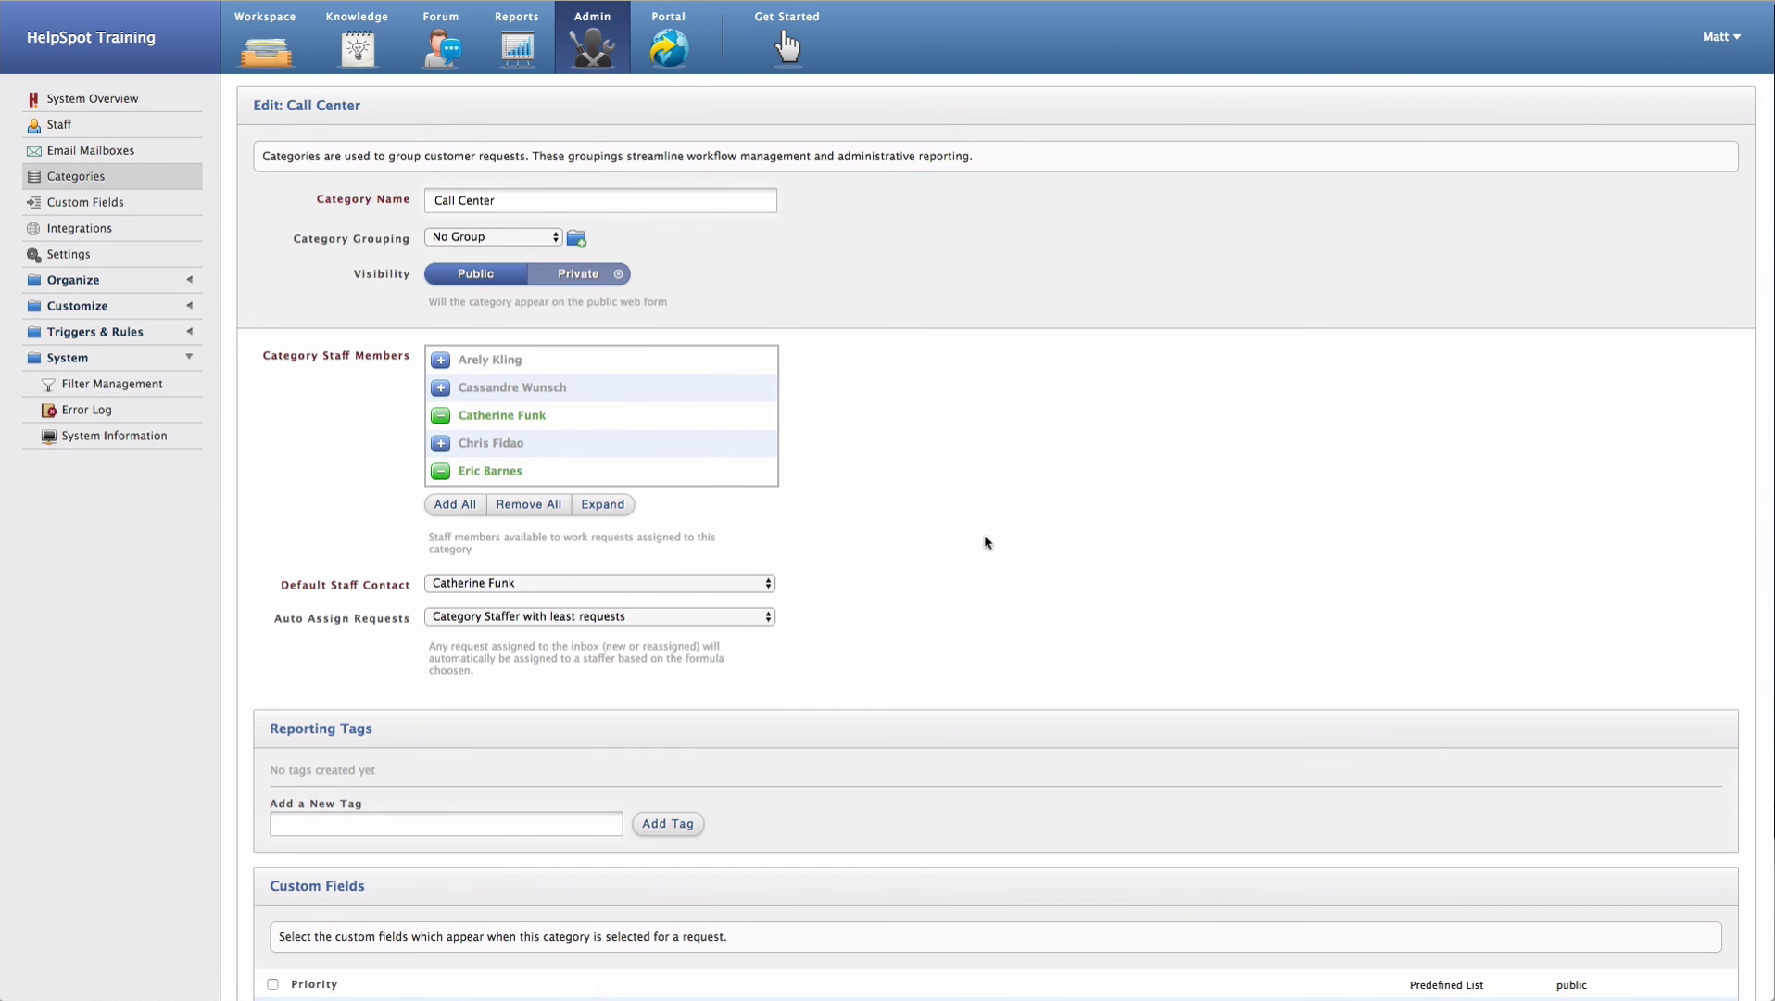
{"action": "scroll", "coordinate": [903, 795], "scroll_direction": "down", "scroll_amount": 5}
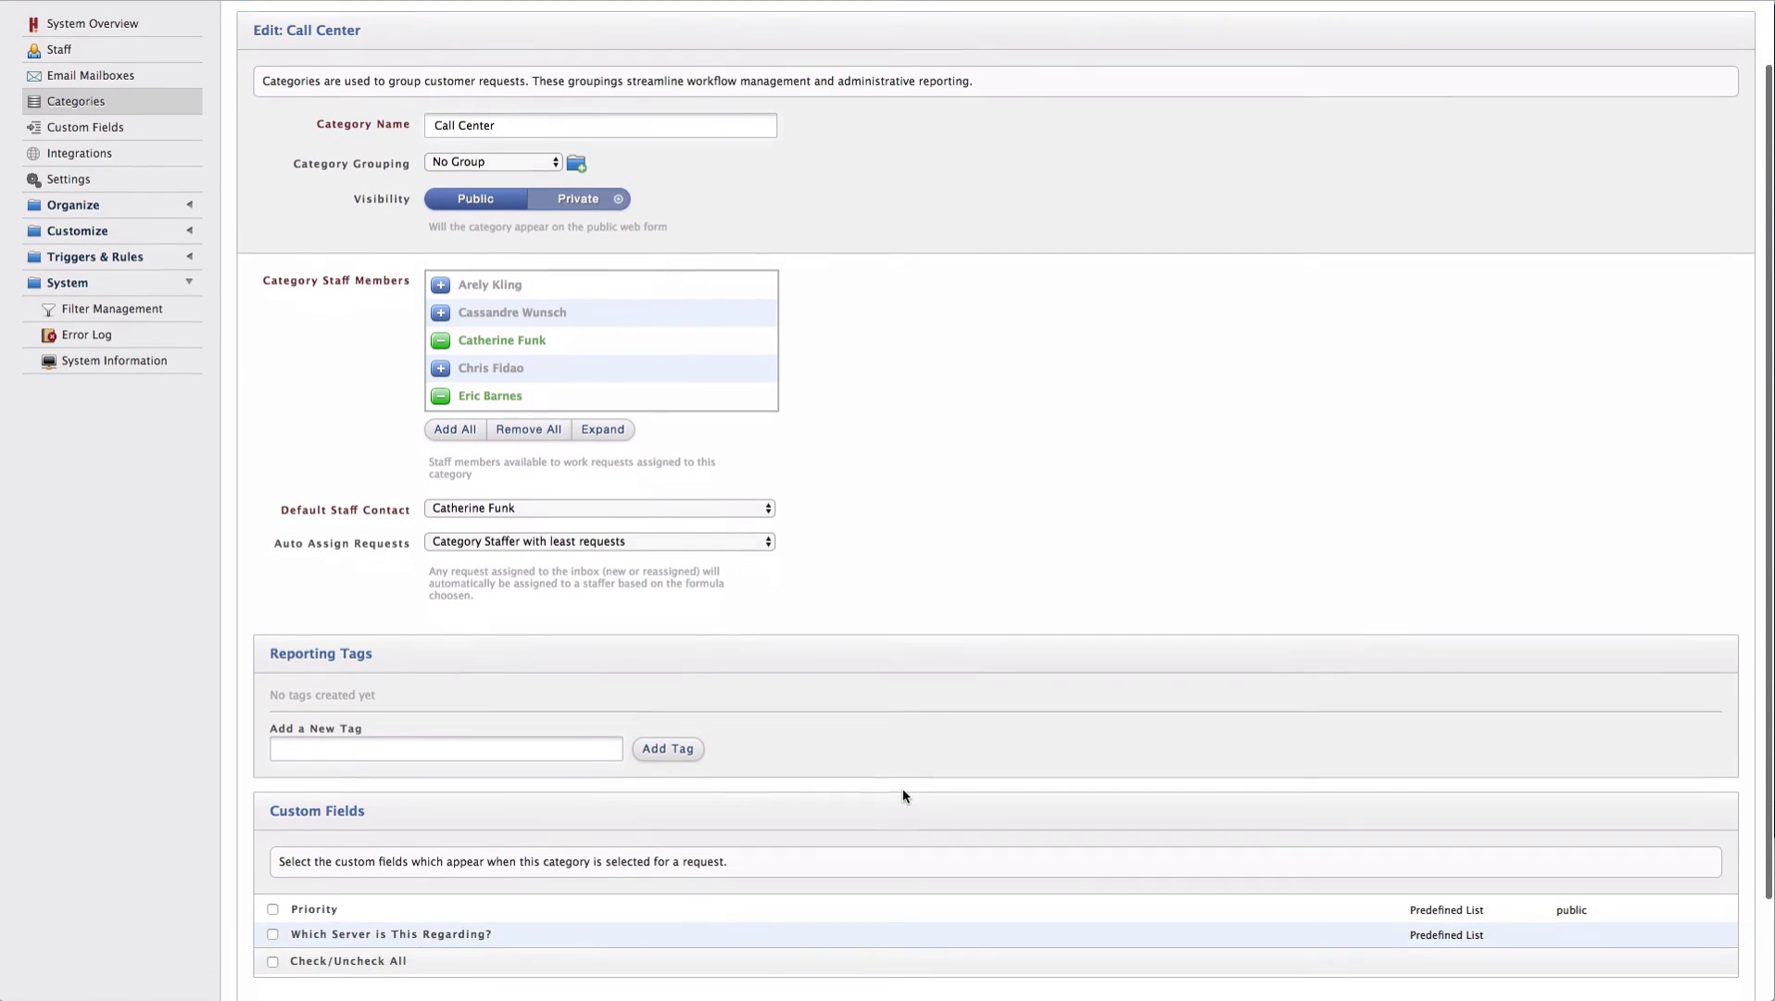